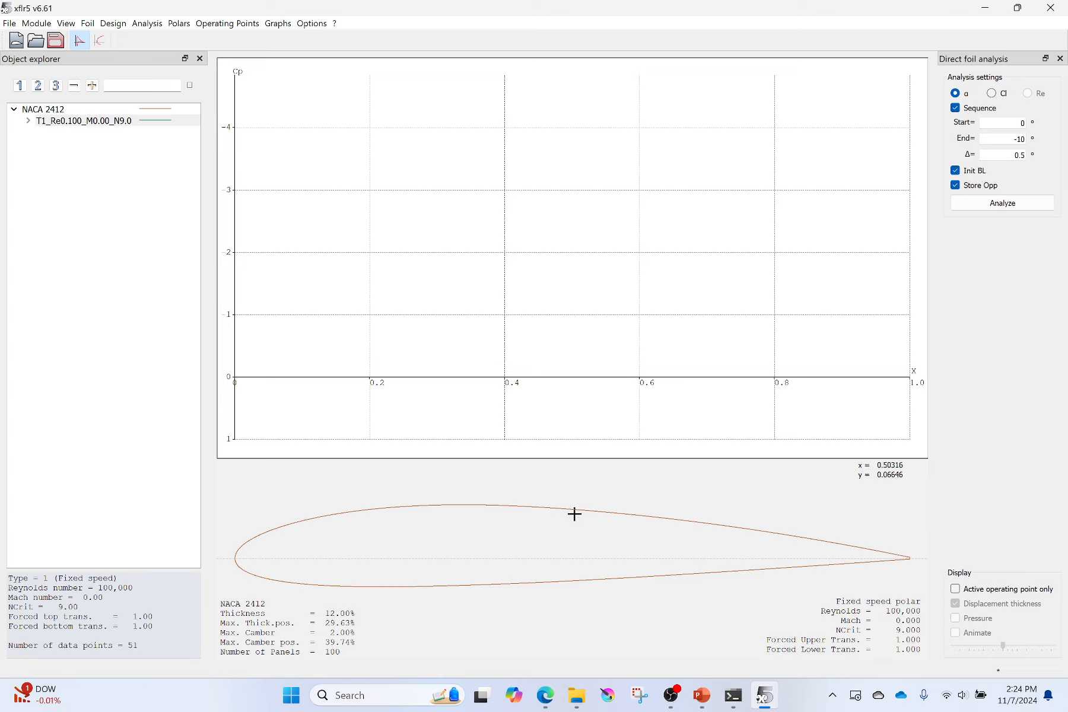
- Switch to the polar view and show all polars for the NACA 2412 foil
{"action": "left_click", "coordinate": [30, 123]}
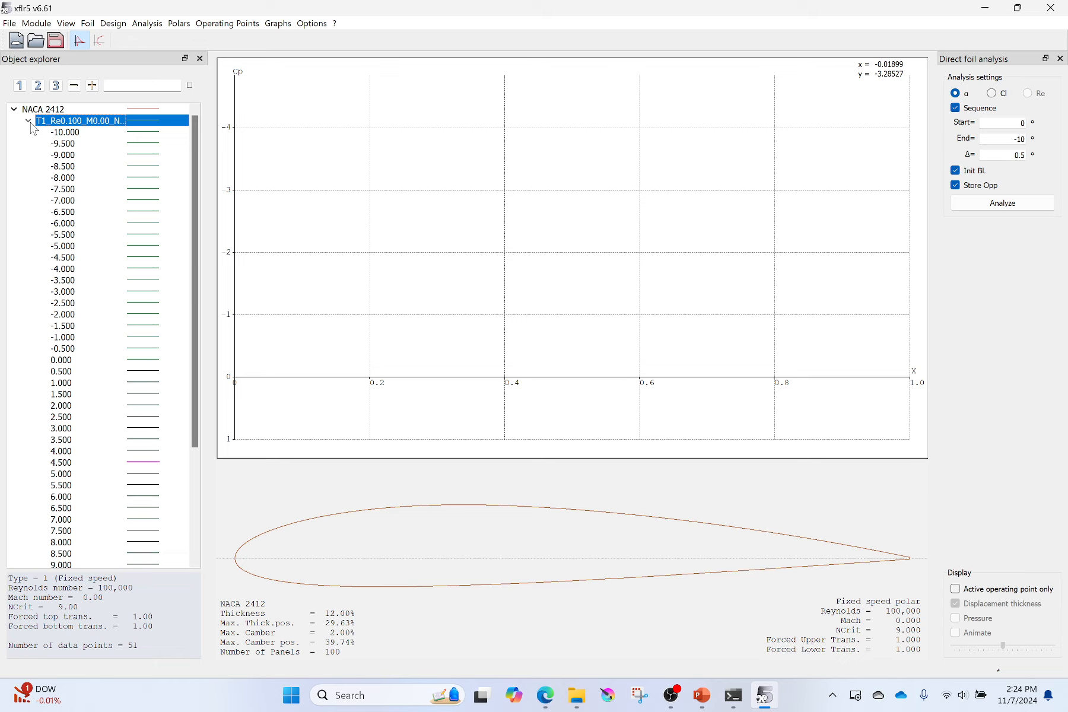
{"action": "left_click", "coordinate": [28, 121]}
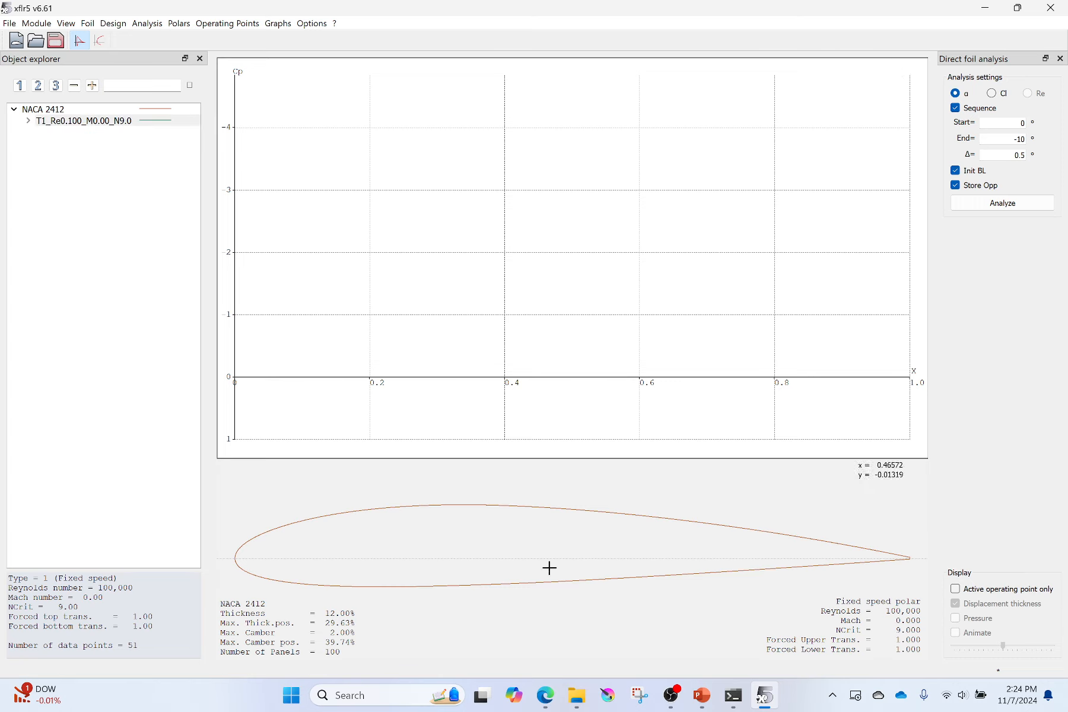
{"action": "left_click", "coordinate": [102, 41]}
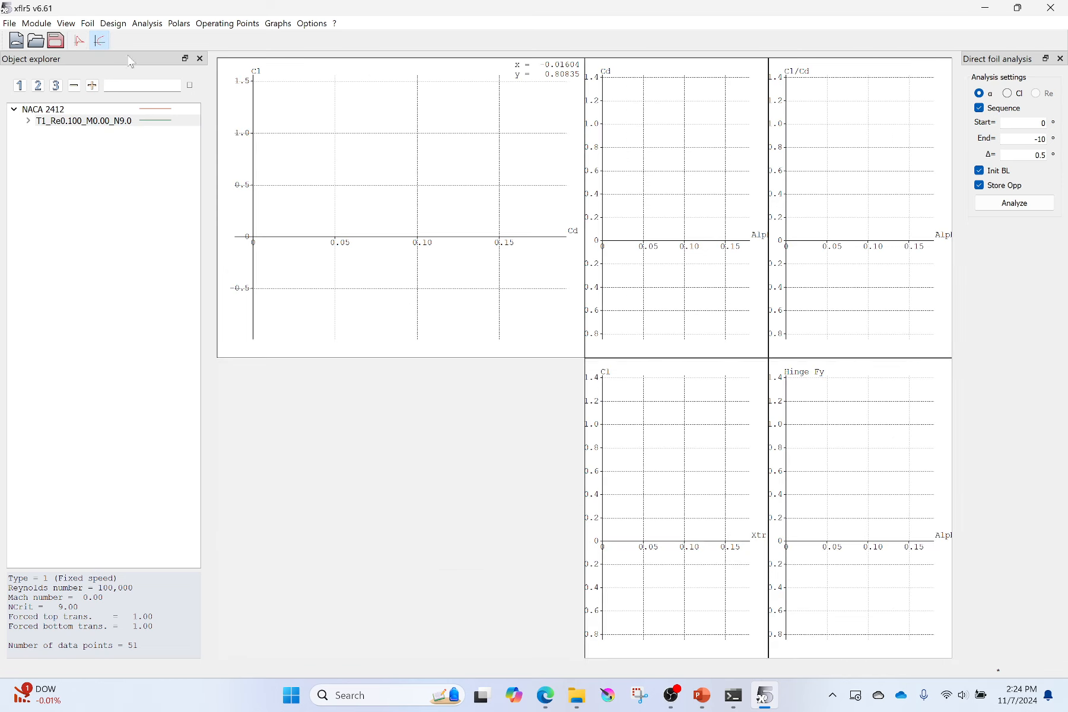
{"action": "right_click", "coordinate": [437, 231]}
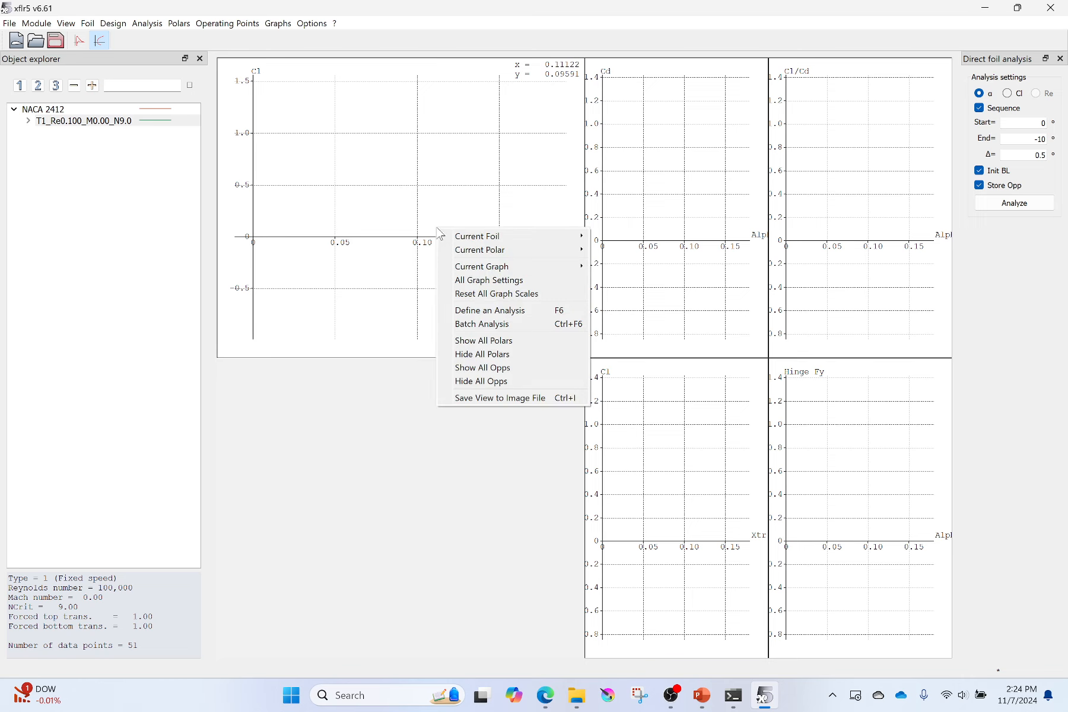
{"action": "left_click", "coordinate": [484, 341]}
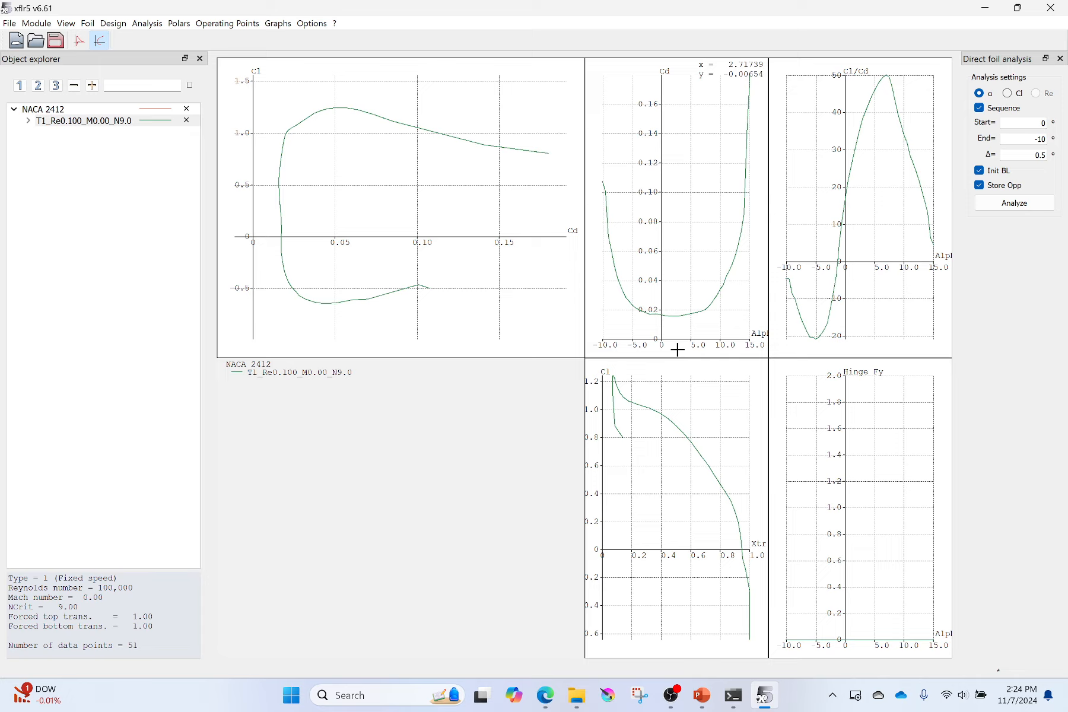
- View the Cl versus Cd graph on its own and check its graph settings, leaving them as they are
{"action": "key", "text": "1"}
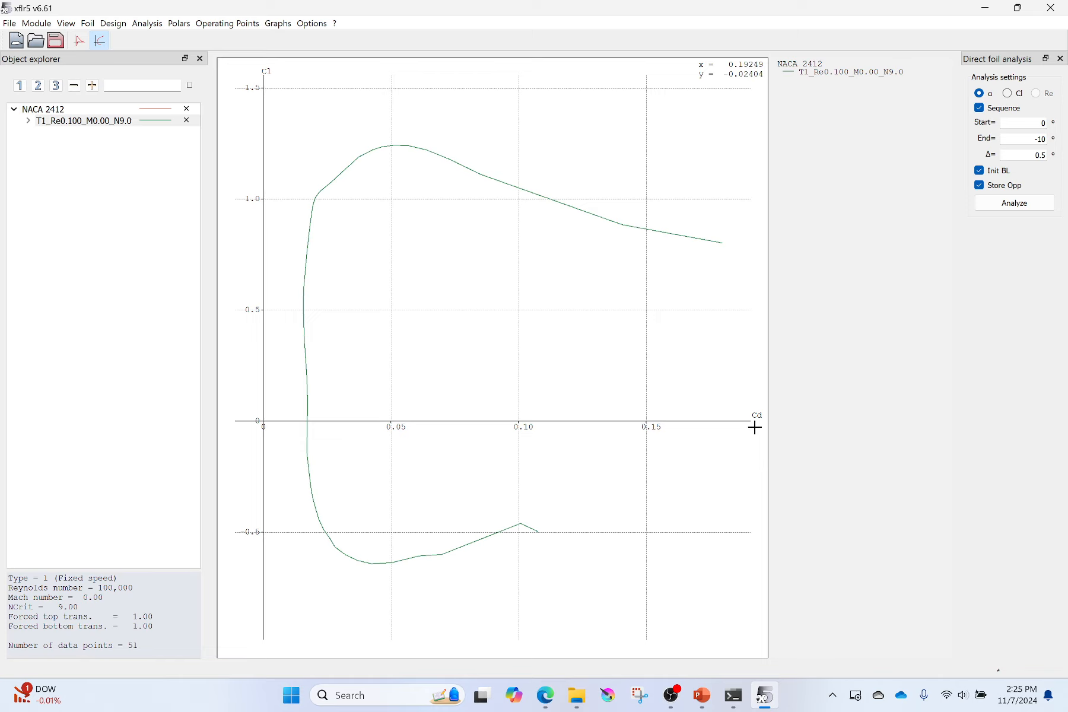
{"action": "double_click", "coordinate": [558, 337]}
{"action": "left_click", "coordinate": [707, 349]}
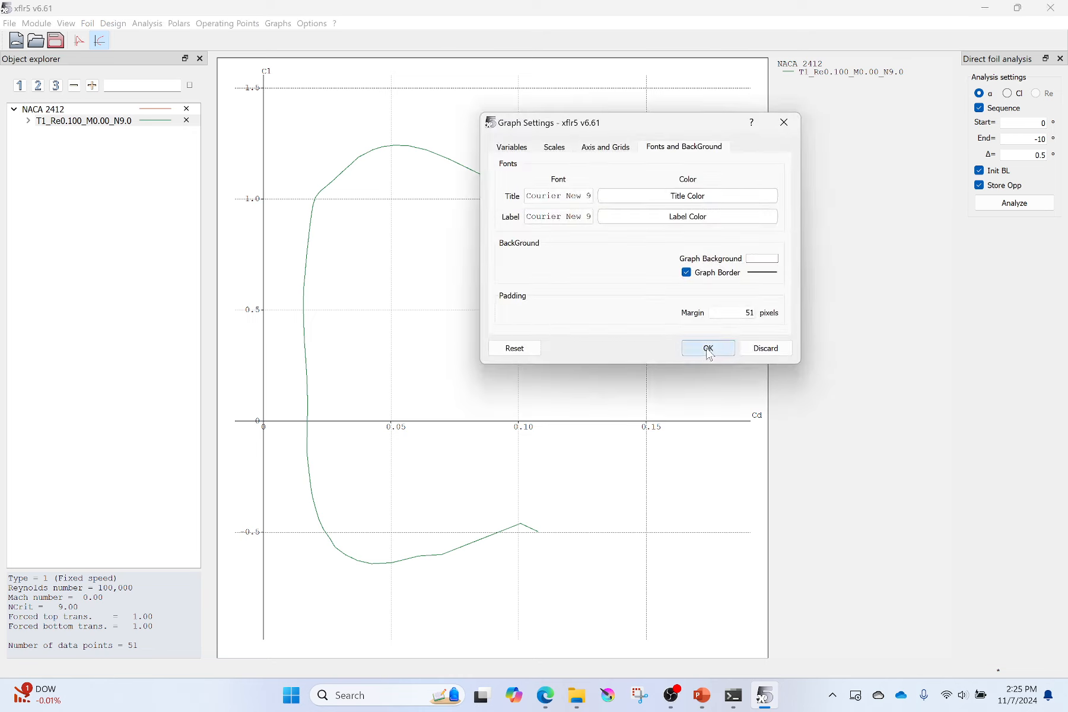
{"action": "double_click", "coordinate": [405, 312]}
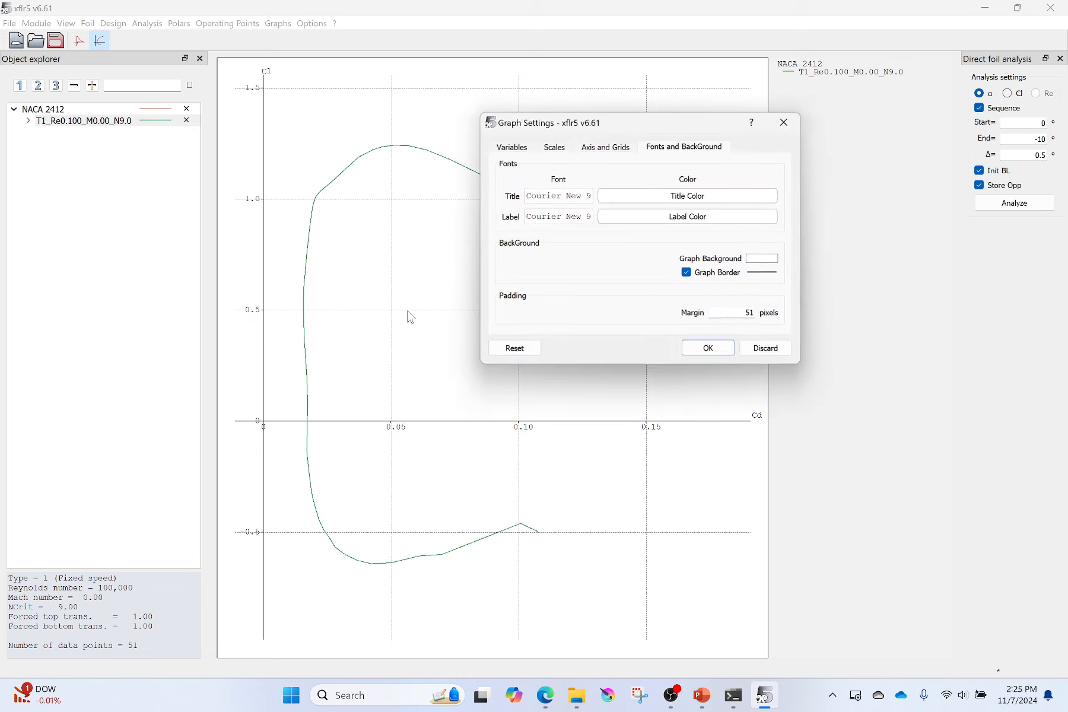
{"action": "left_click", "coordinate": [685, 353]}
{"action": "key", "text": "a"}
- Set the main polar graph to Cl on the Y axis and Cd on the X axis, and show it alone
{"action": "double_click", "coordinate": [473, 170]}
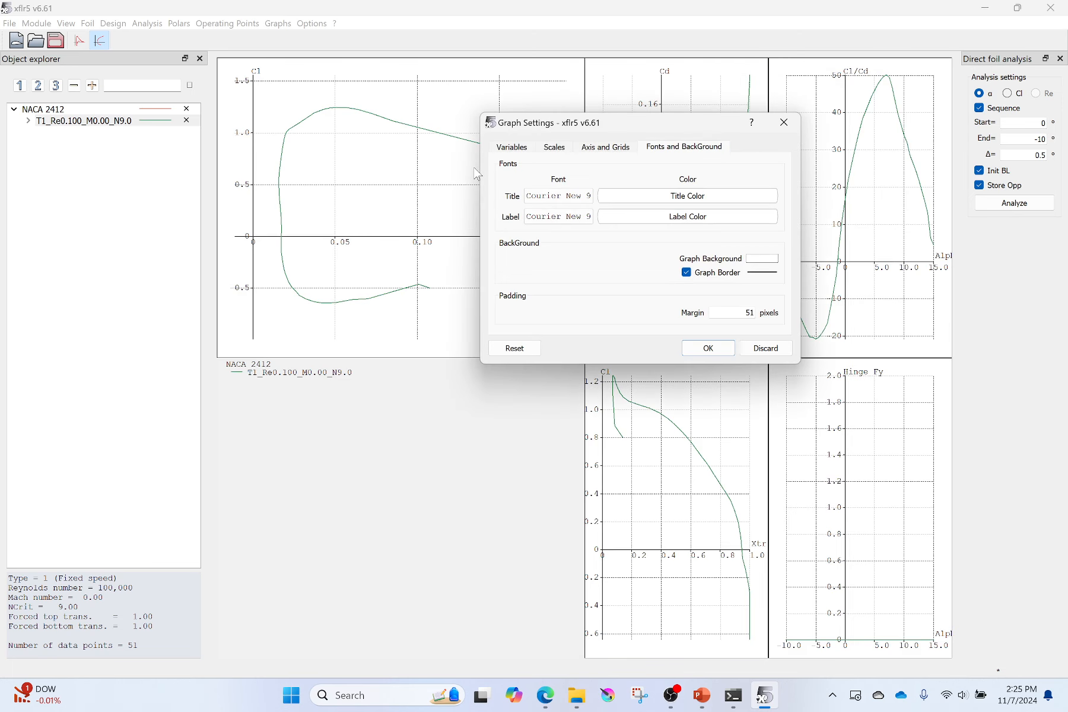
{"action": "left_click", "coordinate": [513, 152]}
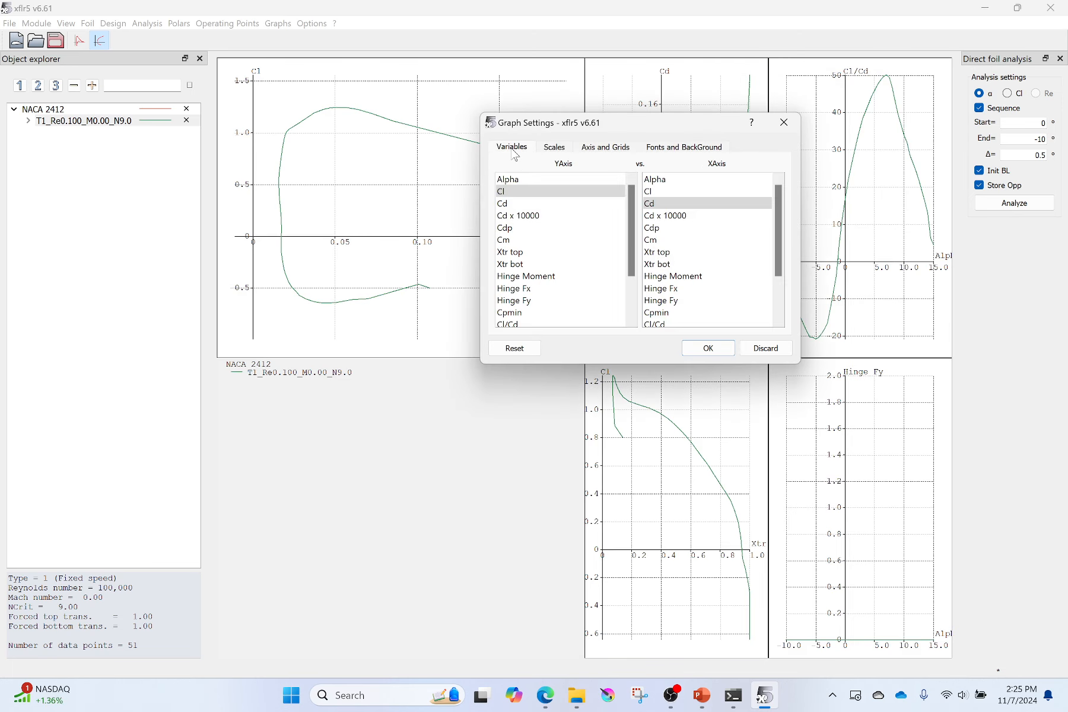
{"action": "left_click", "coordinate": [500, 192]}
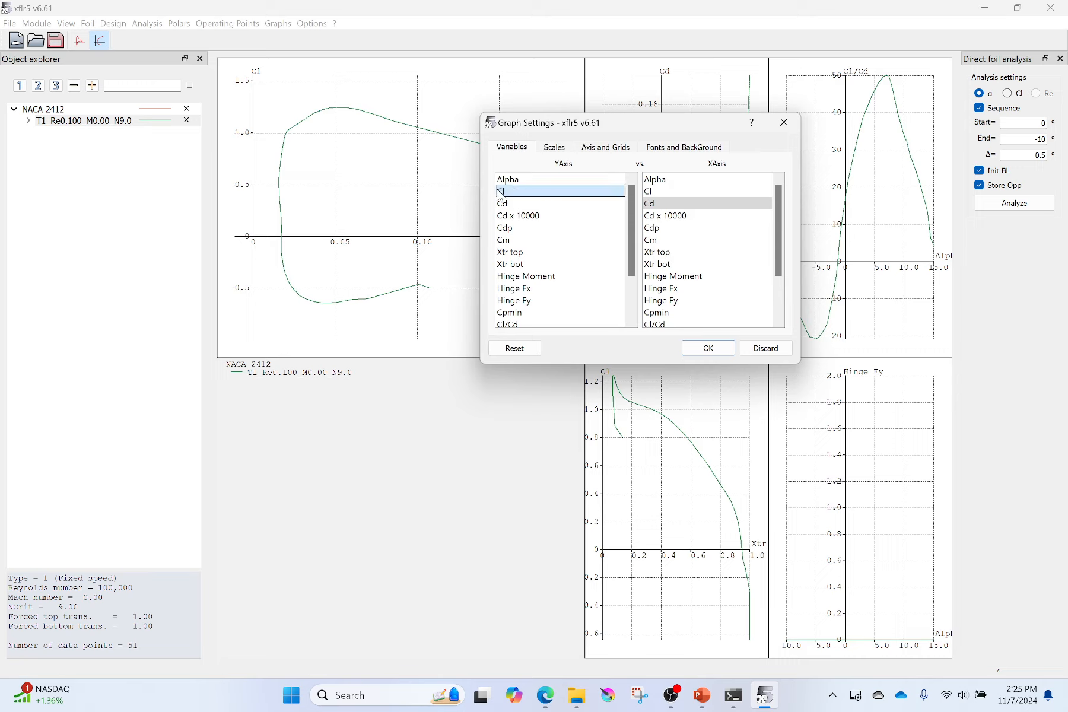
{"action": "left_click", "coordinate": [657, 204]}
{"action": "left_click", "coordinate": [708, 348]}
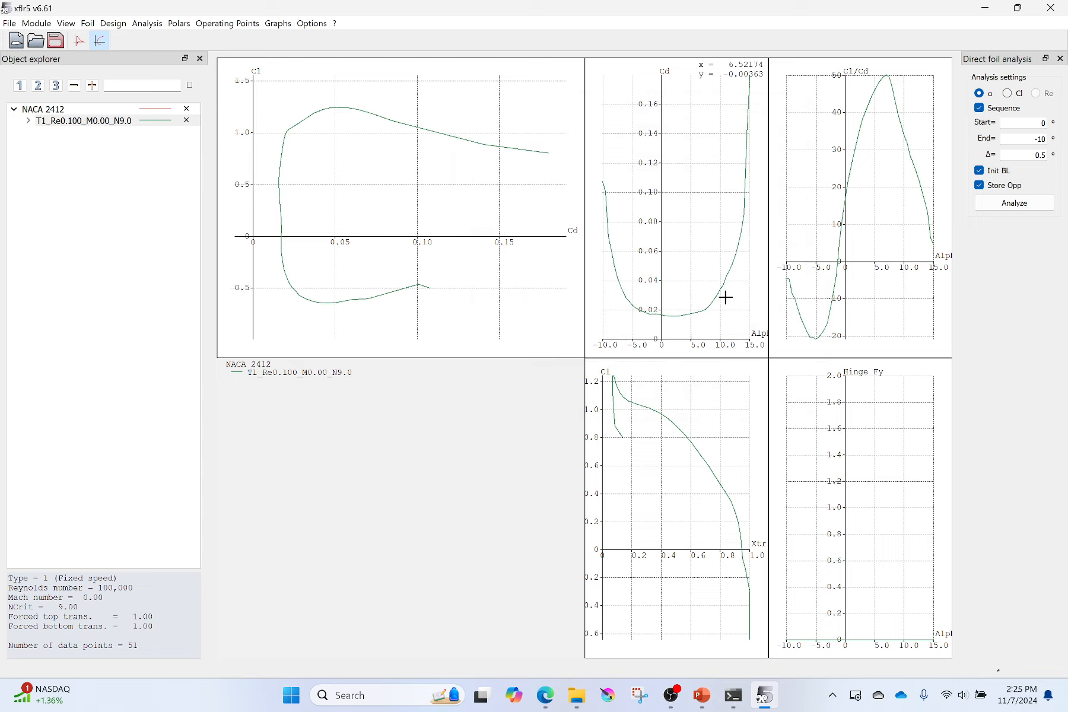
{"action": "key", "text": "1"}
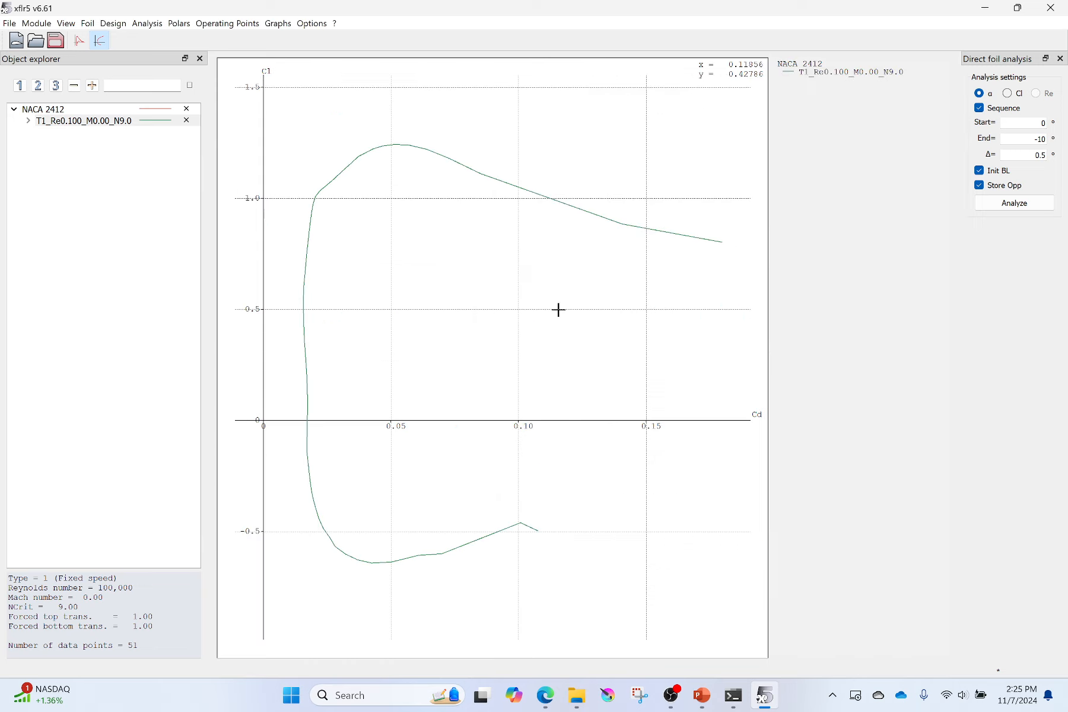
- Review the font and background settings of the Cl versus Cd graph
{"action": "double_click", "coordinate": [553, 289]}
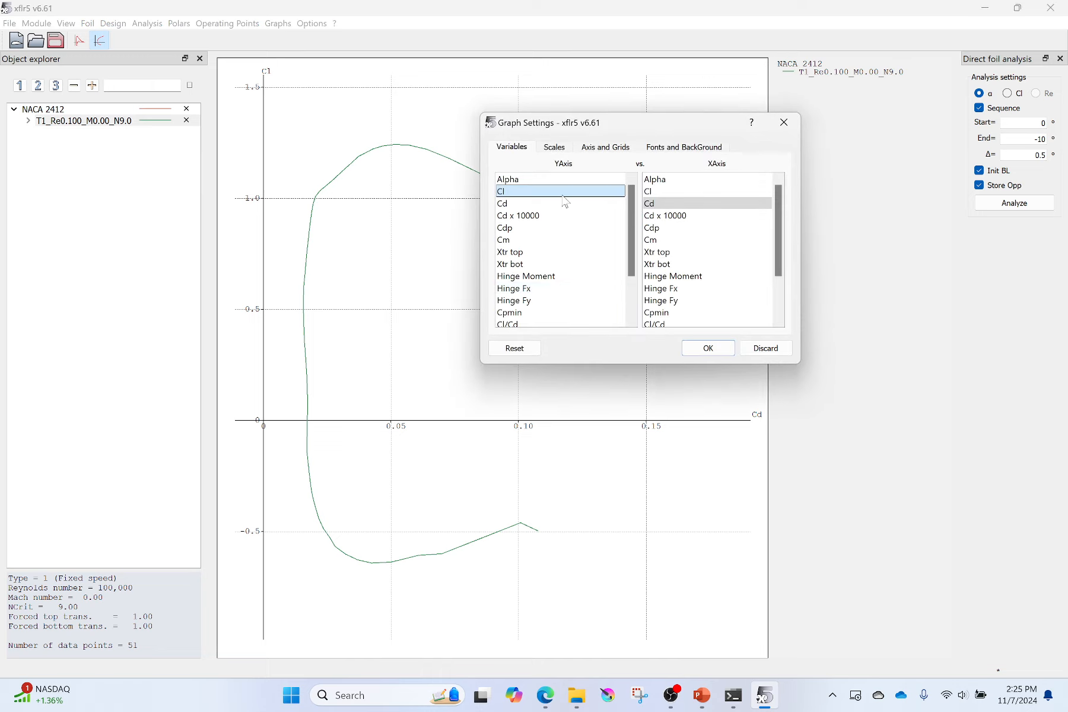
{"action": "left_click", "coordinate": [672, 147]}
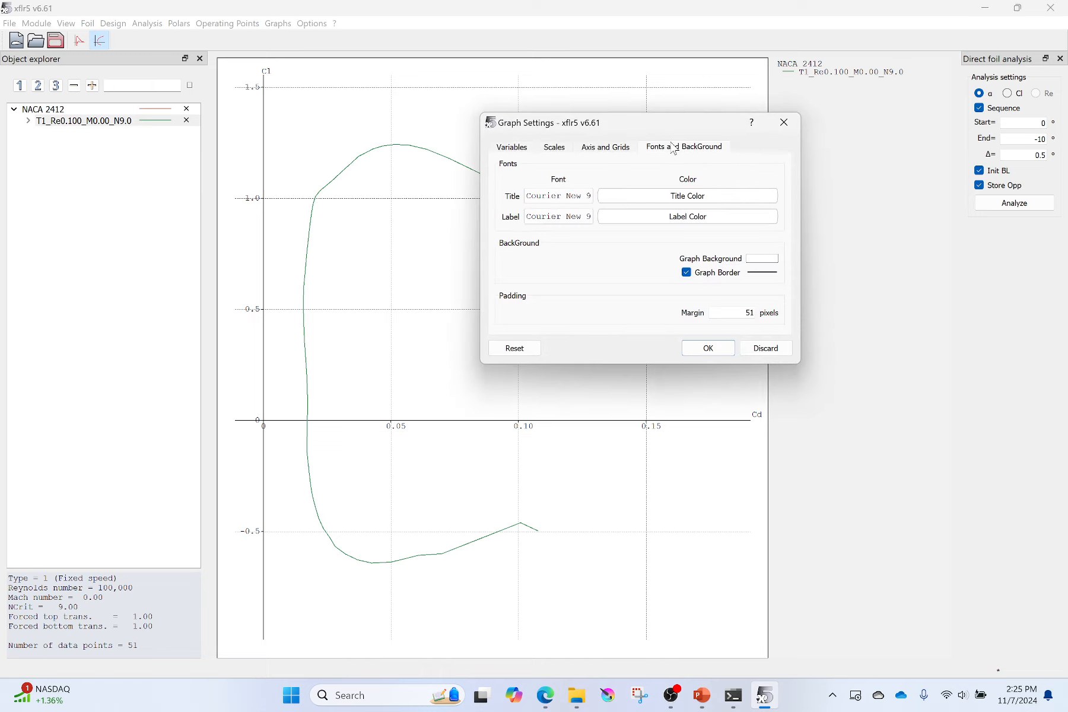
{"action": "left_click", "coordinate": [783, 122]}
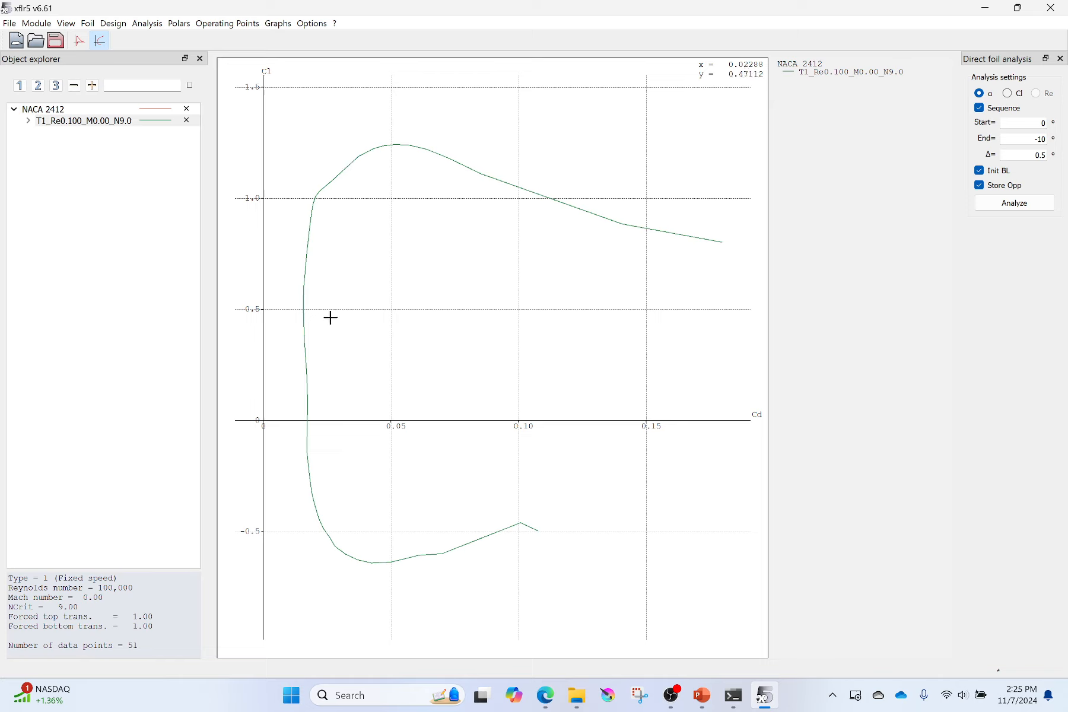
- Expand the T1_Re0.100_M0.00_N9.0 polar and step through its operating points from -10.000 up into the positive angles
{"action": "left_click", "coordinate": [29, 120]}
{"action": "left_click", "coordinate": [65, 134]}
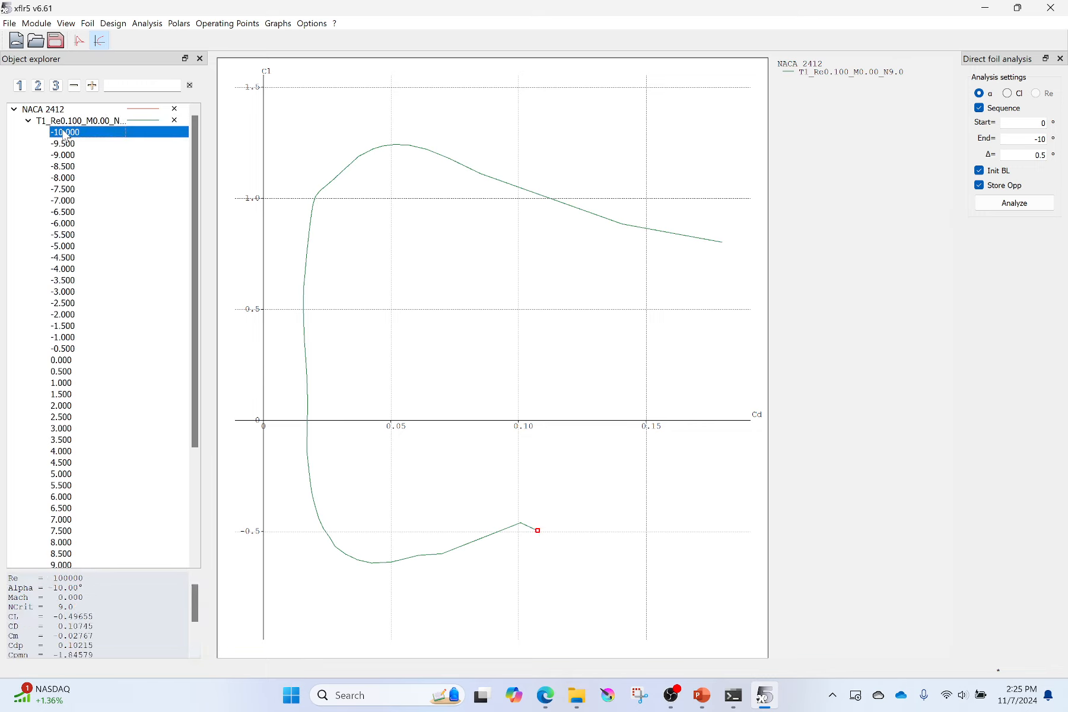
{"action": "key", "text": "Up"}
{"action": "key", "text": "Down"}
{"action": "key", "text": "Down"}
{"action": "key", "text": "Down"}
{"action": "key", "text": "Down"}
{"action": "key", "text": "Down"}
{"action": "key", "text": "Down"}
{"action": "key", "text": "Down"}
{"action": "key", "text": "Down"}
{"action": "key", "text": "Down"}
{"action": "key", "text": "Down"}
{"action": "key", "text": "Down"}
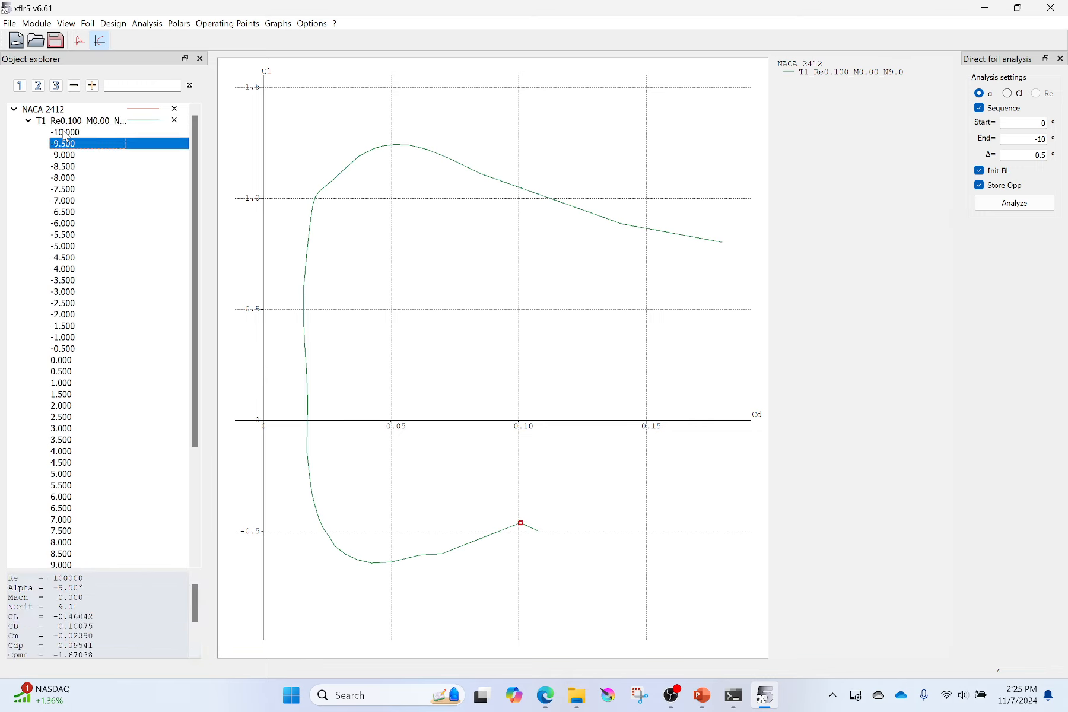
{"action": "key", "text": "Down"}
{"action": "key", "text": "Down"}
{"action": "key", "text": "Down"}
{"action": "key", "text": "Down"}
{"action": "key", "text": "Down"}
{"action": "key", "text": "Down"}
{"action": "key", "text": "Down"}
{"action": "key", "text": "Down"}
{"action": "key", "text": "Down"}
{"action": "key", "text": "Down"}
{"action": "key", "text": "Down"}
{"action": "key", "text": "Down"}
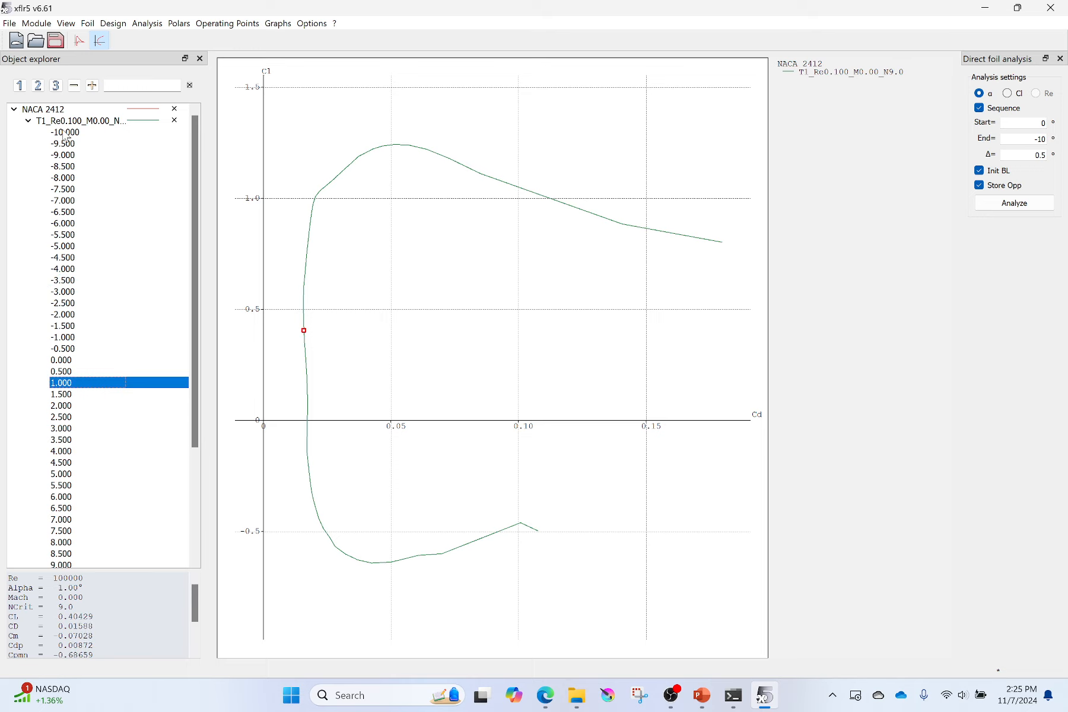
{"action": "key", "text": "Down"}
{"action": "key", "text": "Down"}
{"action": "key", "text": "Down"}
{"action": "key", "text": "Down"}
- Step back through the operating points to -3.000, following the marker on the Cl versus Cd curve
{"action": "key", "text": "Up"}
{"action": "key", "text": "Up"}
{"action": "key", "text": "Up"}
{"action": "key", "text": "Up"}
{"action": "key", "text": "Up"}
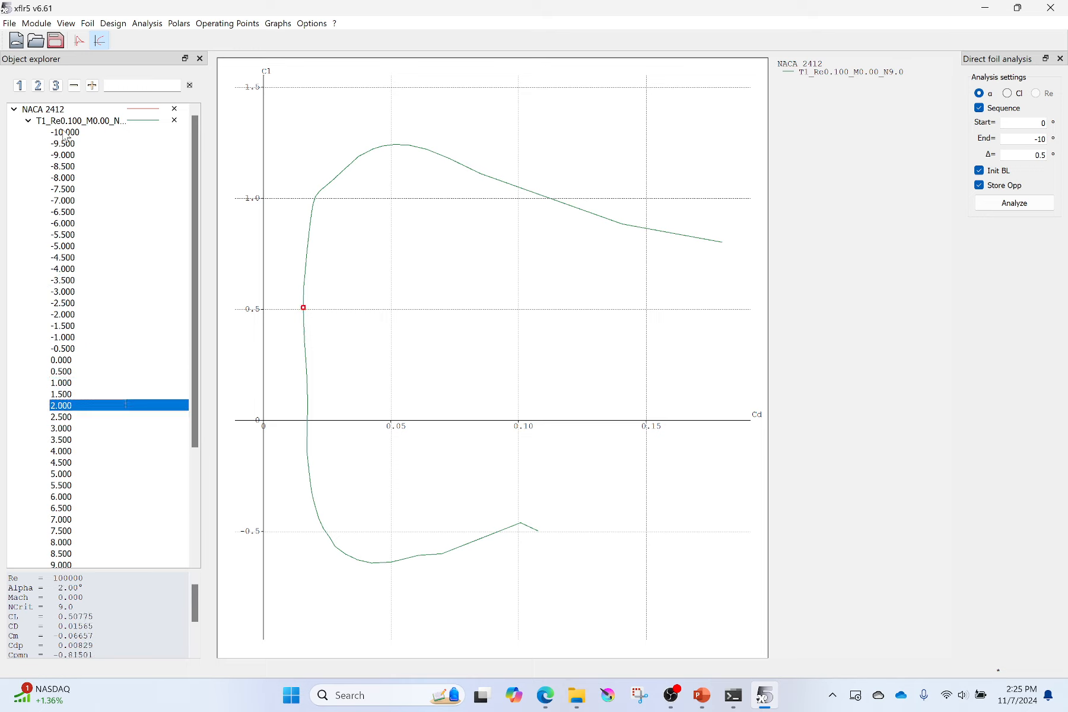
{"action": "key", "text": "Up"}
{"action": "key", "text": "Up"}
{"action": "key", "text": "Up"}
{"action": "key", "text": "Up"}
{"action": "key", "text": "Up"}
{"action": "key", "text": "Up"}
{"action": "key", "text": "Up"}
{"action": "key", "text": "Up"}
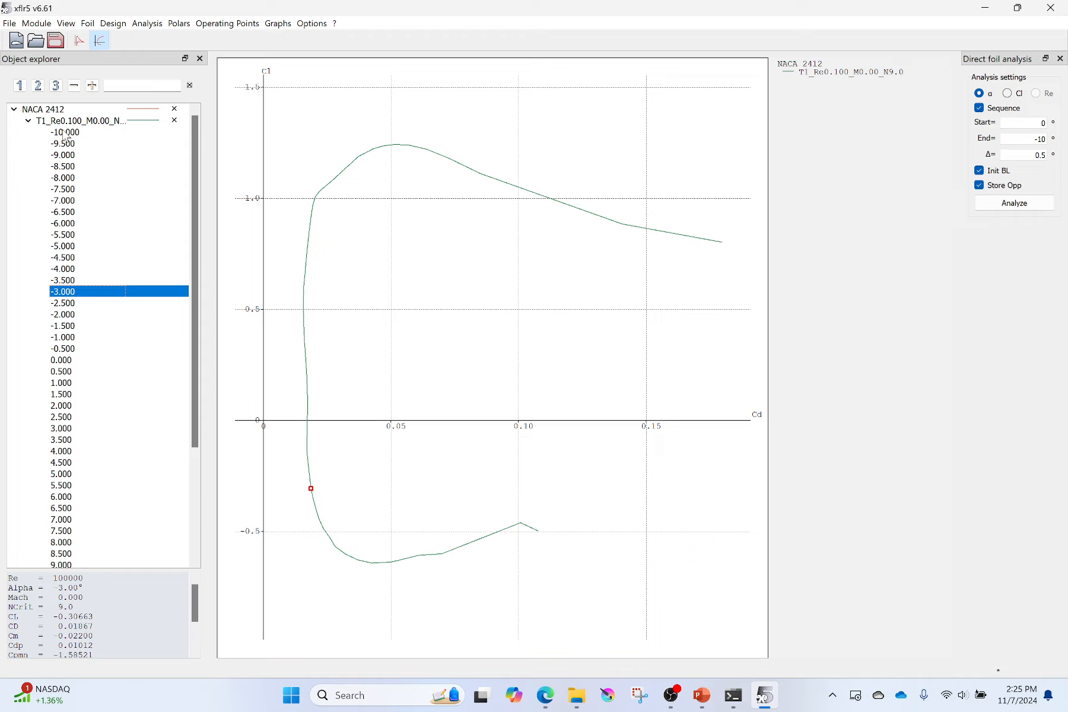
- Step up through the operating points from -3.000 to 7.500 along the steep part of the curve
{"action": "key", "text": "Down"}
{"action": "key", "text": "Down"}
{"action": "key", "text": "Down"}
{"action": "key", "text": "Down"}
{"action": "key", "text": "Down"}
{"action": "key", "text": "Down"}
{"action": "key", "text": "Down"}
{"action": "key", "text": "Down"}
{"action": "key", "text": "Down"}
{"action": "key", "text": "Down"}
{"action": "key", "text": "Down"}
{"action": "key", "text": "Down"}
{"action": "key", "text": "Down"}
{"action": "key", "text": "Down"}
{"action": "key", "text": "Down"}
{"action": "key", "text": "Down"}
{"action": "key", "text": "Down"}
{"action": "key", "text": "Down"}
{"action": "key", "text": "Down"}
{"action": "key", "text": "Down"}
{"action": "key", "text": "Down"}
{"action": "key", "text": "Down"}
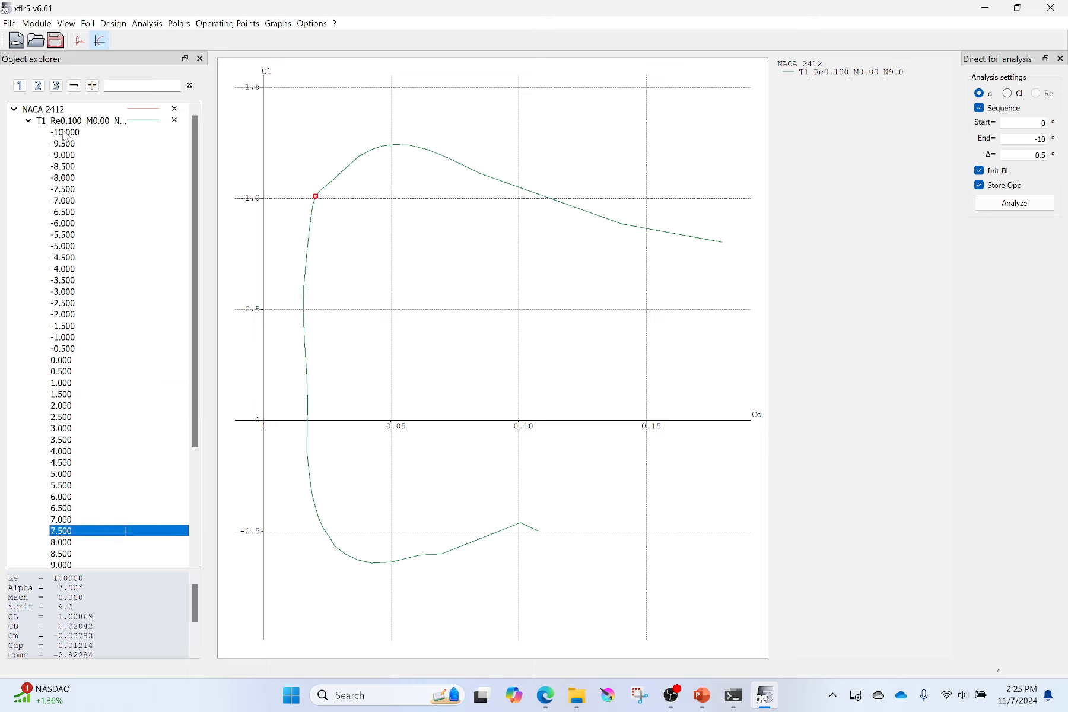
- Step back down through the operating points from 7.500 to -3.500 to trace the low-drag region
{"action": "key", "text": "Up"}
{"action": "key", "text": "Up"}
{"action": "key", "text": "Up"}
{"action": "key", "text": "Up"}
{"action": "key", "text": "Up"}
{"action": "key", "text": "Up"}
{"action": "key", "text": "Up"}
{"action": "key", "text": "Up"}
{"action": "key", "text": "Up"}
{"action": "key", "text": "Up"}
{"action": "key", "text": "Up"}
{"action": "key", "text": "Up"}
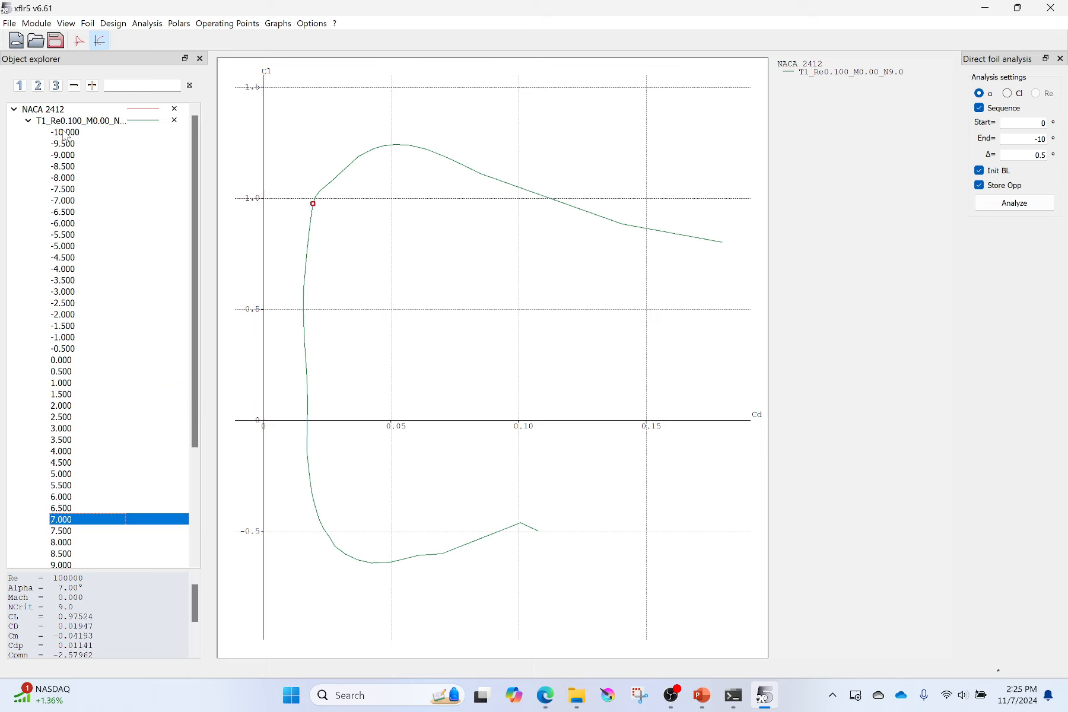
{"action": "key", "text": "Up"}
{"action": "key", "text": "Up"}
{"action": "key", "text": "Up"}
{"action": "key", "text": "Up"}
{"action": "key", "text": "Up"}
{"action": "key", "text": "Up"}
{"action": "key", "text": "Up"}
{"action": "key", "text": "Up"}
{"action": "key", "text": "Up"}
{"action": "key", "text": "Up"}
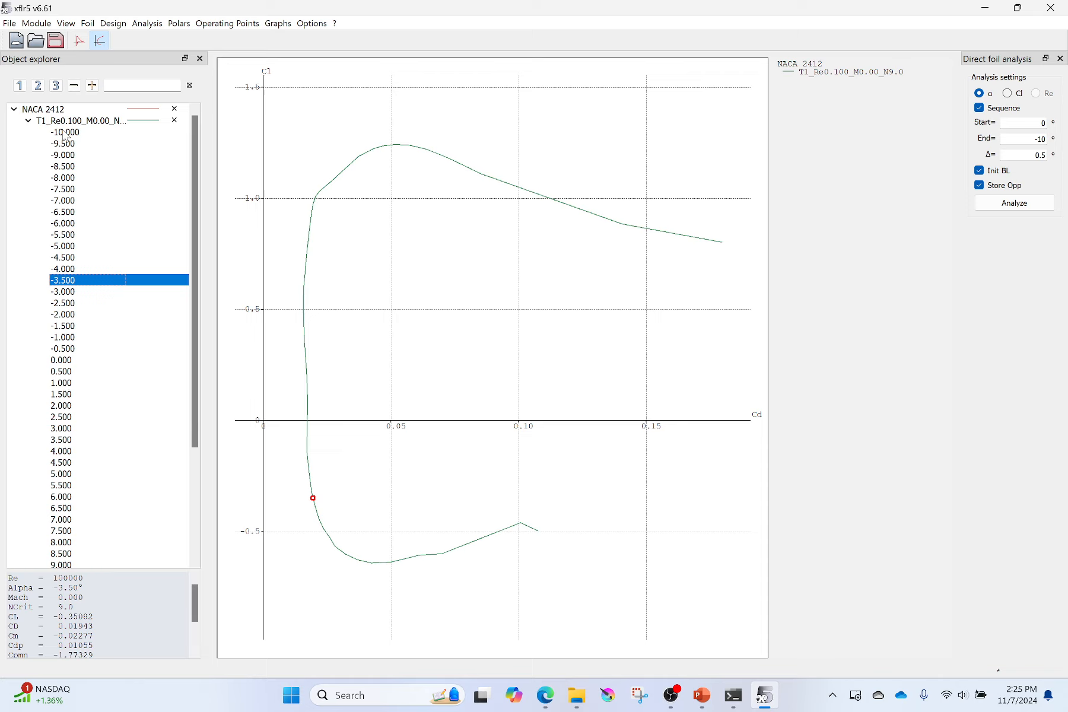
- Trace the low-drag region again by stepping from the -3.500 operating point up to 7.500
{"action": "key", "text": "Down"}
{"action": "key", "text": "Down"}
{"action": "key", "text": "Down"}
{"action": "key", "text": "Down"}
{"action": "key", "text": "Down"}
{"action": "key", "text": "Down"}
{"action": "key", "text": "Down"}
{"action": "key", "text": "Down"}
{"action": "key", "text": "Down"}
{"action": "key", "text": "Down"}
{"action": "key", "text": "Down"}
{"action": "key", "text": "Down"}
{"action": "key", "text": "Down"}
{"action": "key", "text": "Down"}
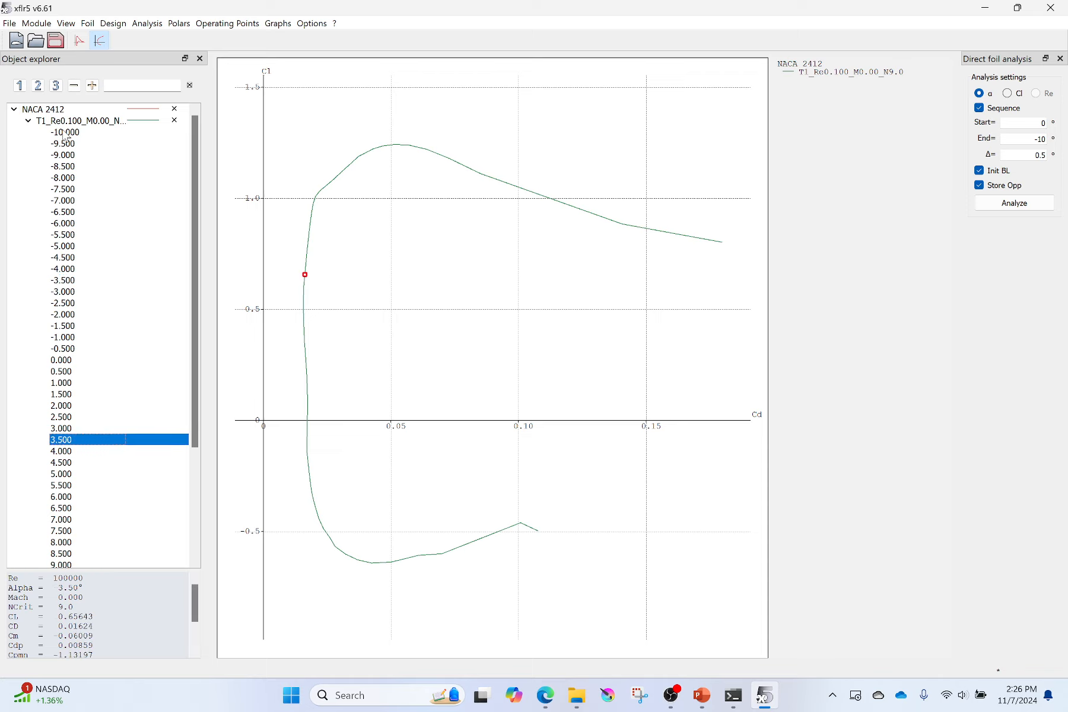
{"action": "key", "text": "Down"}
{"action": "key", "text": "Down"}
{"action": "key", "text": "Down"}
{"action": "key", "text": "Down"}
{"action": "key", "text": "Down"}
{"action": "key", "text": "Down"}
{"action": "key", "text": "Down"}
{"action": "key", "text": "Down"}
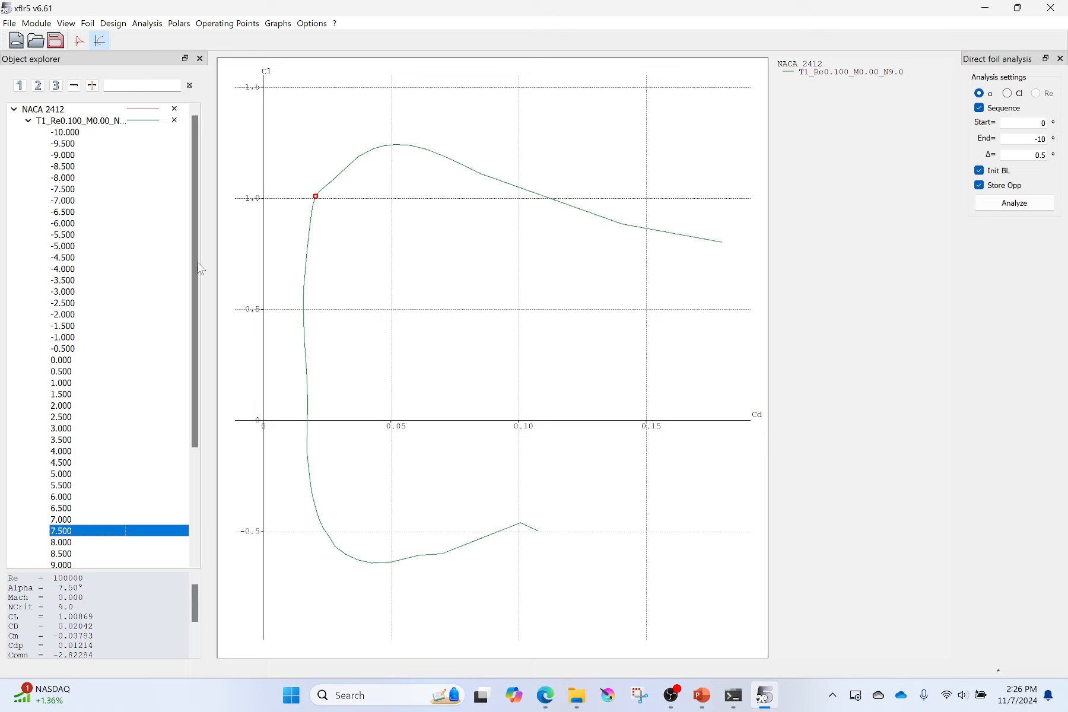
- Switch to the operating point view and bring the whole foil at 7.500 degrees into sight
{"action": "left_click", "coordinate": [79, 40]}
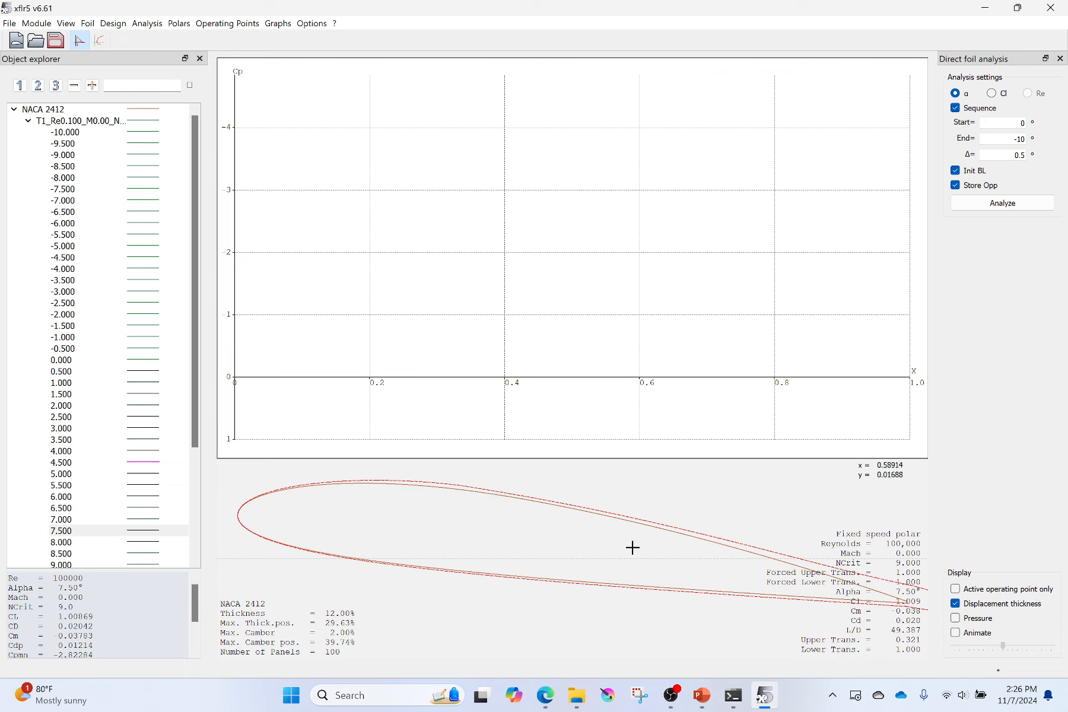
{"action": "scroll", "coordinate": [632, 547], "scroll_direction": "down", "scroll_amount": 4}
{"action": "left_click_drag", "start_coordinate": [653, 570], "coordinate": [556, 555]}
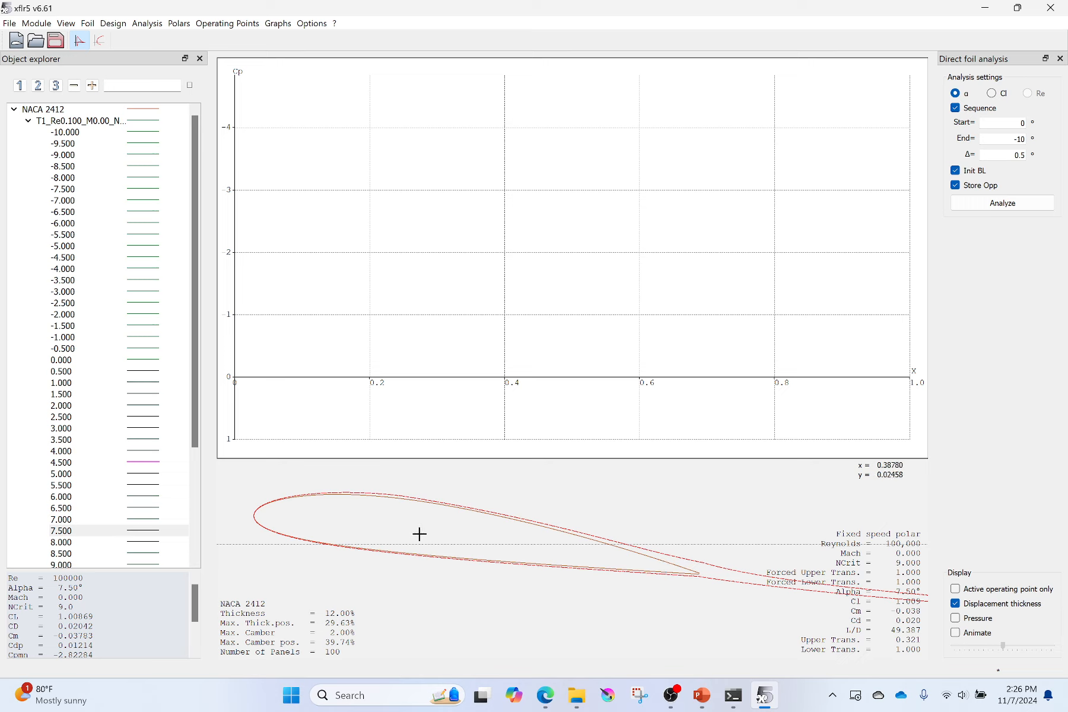
{"action": "right_click", "coordinate": [135, 546]}
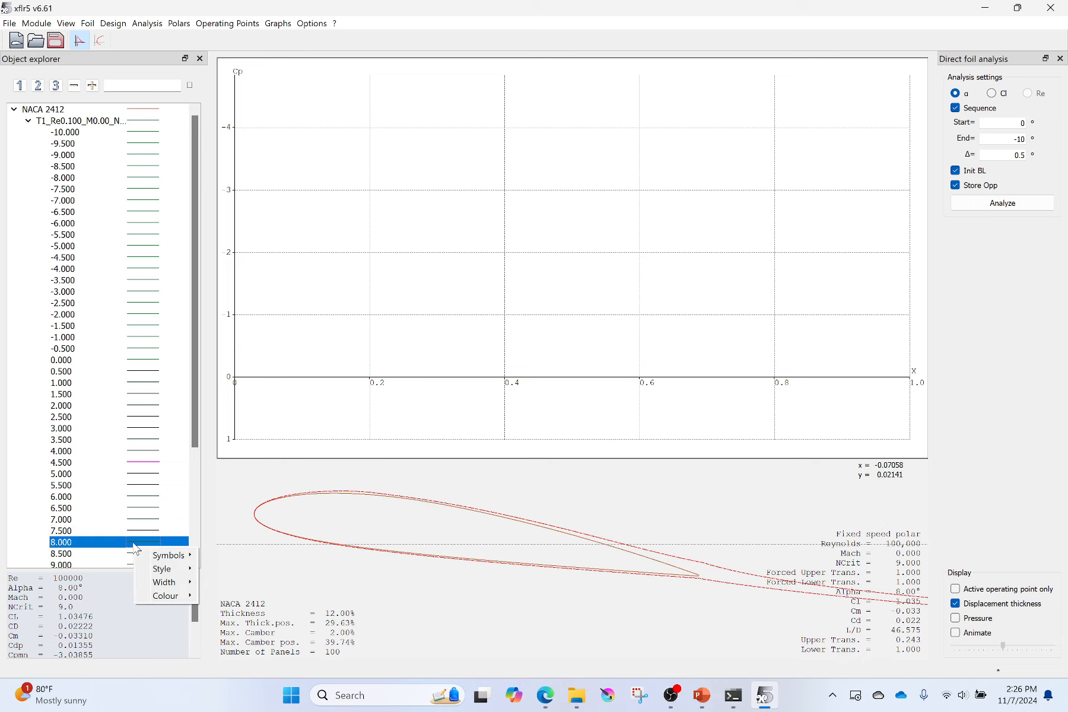
{"action": "key", "text": "Down"}
{"action": "key", "text": "Down"}
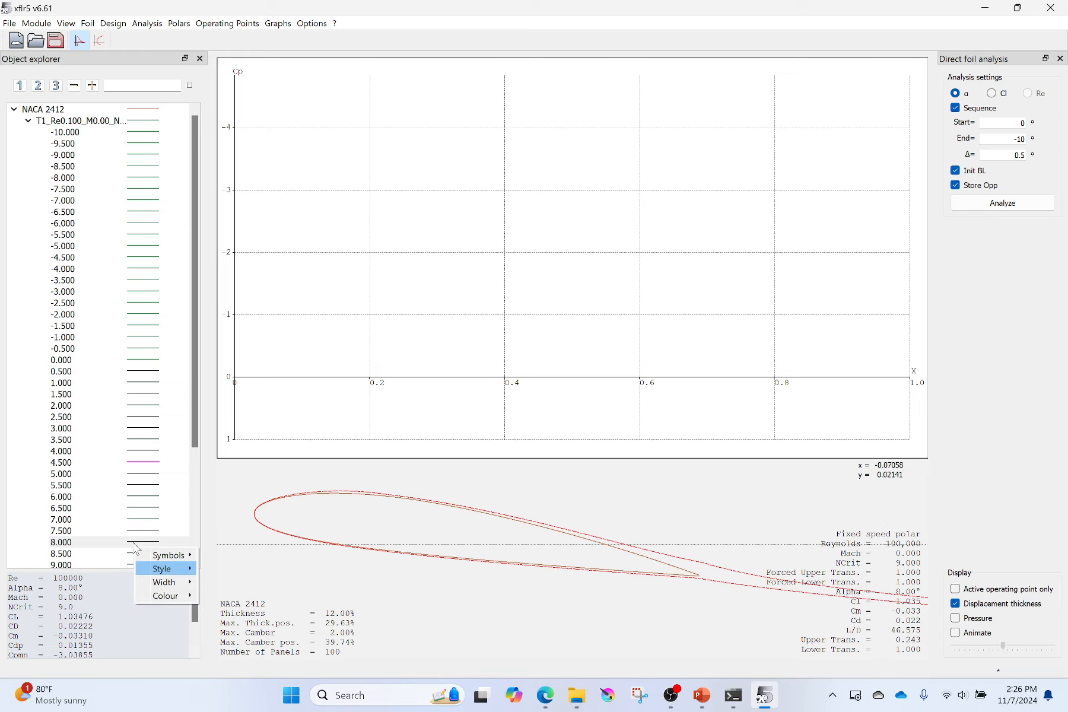
{"action": "key", "text": "Down"}
{"action": "key", "text": "Down"}
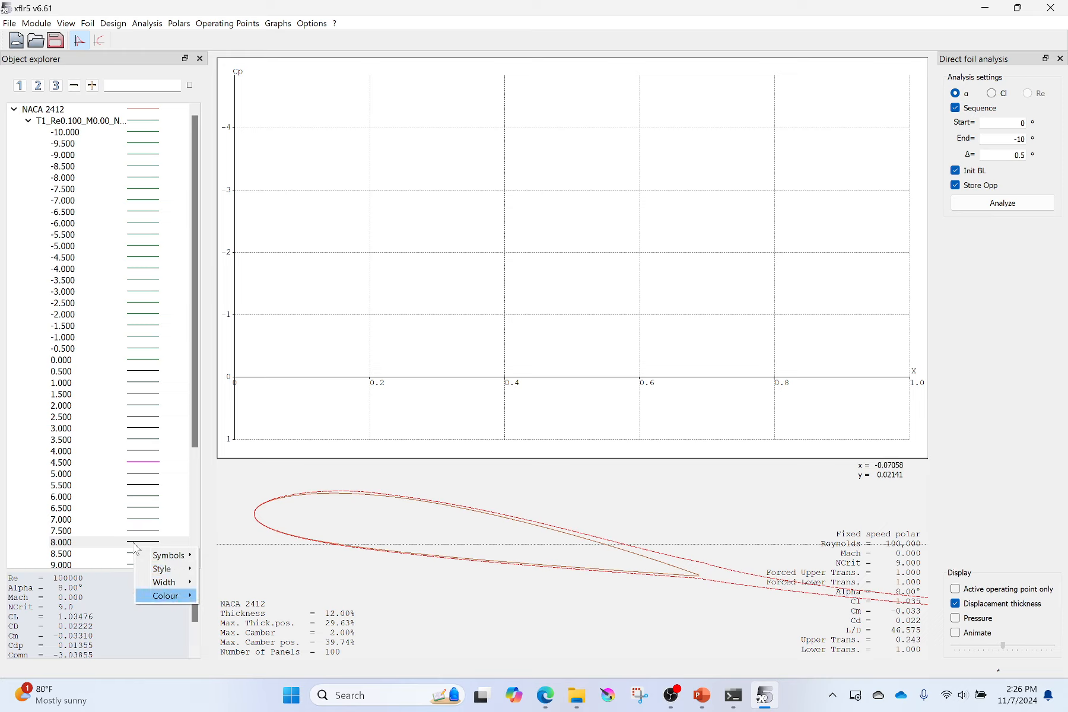
- Select the 8.000 operating point and step up to 11.000 to examine the displacement thickness around the foil
{"action": "left_click", "coordinate": [67, 544]}
{"action": "key", "text": "Down"}
{"action": "key", "text": "Down"}
{"action": "key", "text": "Down"}
{"action": "key", "text": "Down"}
{"action": "key", "text": "Down"}
{"action": "key", "text": "Down"}
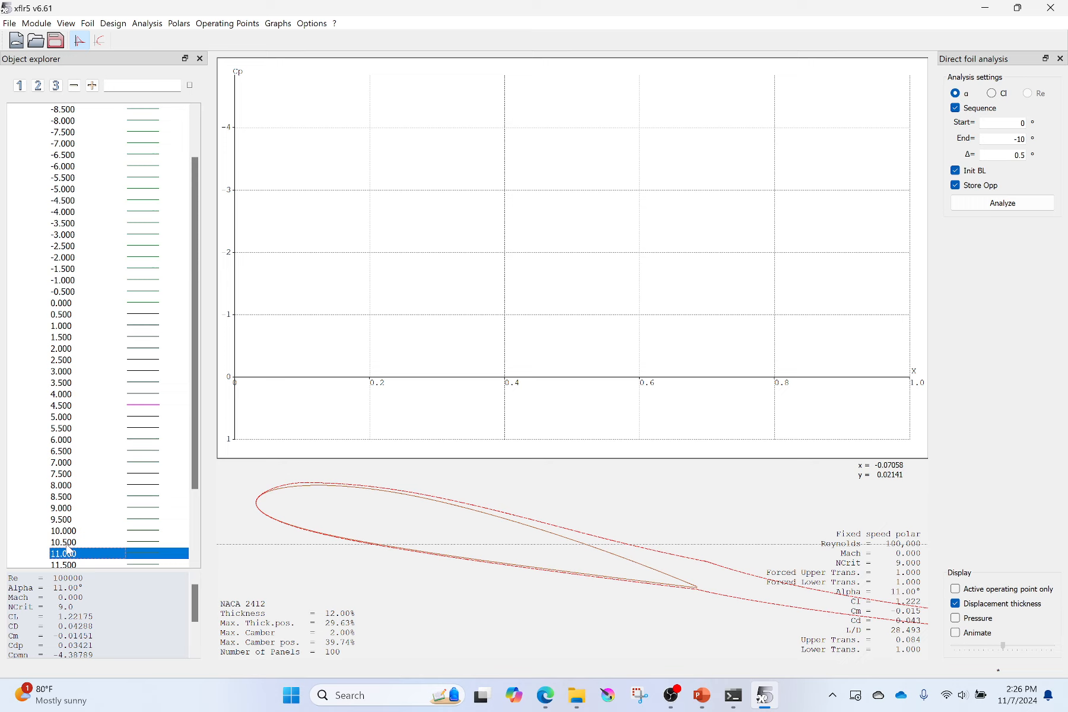
- Step back down to the 6.500 operating point to compare the displacement thickness around the foil
{"action": "key", "text": "Up"}
{"action": "key", "text": "Up"}
{"action": "key", "text": "Up"}
{"action": "key", "text": "Up"}
{"action": "key", "text": "Up"}
{"action": "key", "text": "Up"}
{"action": "key", "text": "Up"}
{"action": "key", "text": "Up"}
{"action": "key", "text": "Up"}
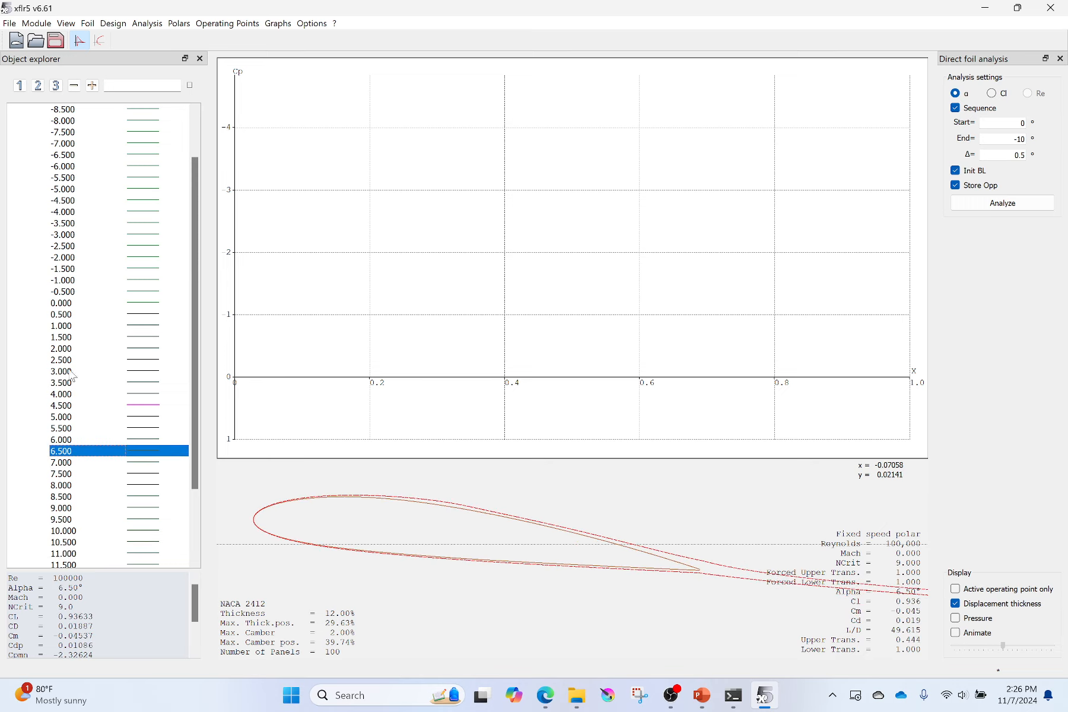
- Return to the polar view and select the 4.000 operating point on the Cl versus Cd curve
{"action": "left_click", "coordinate": [99, 40]}
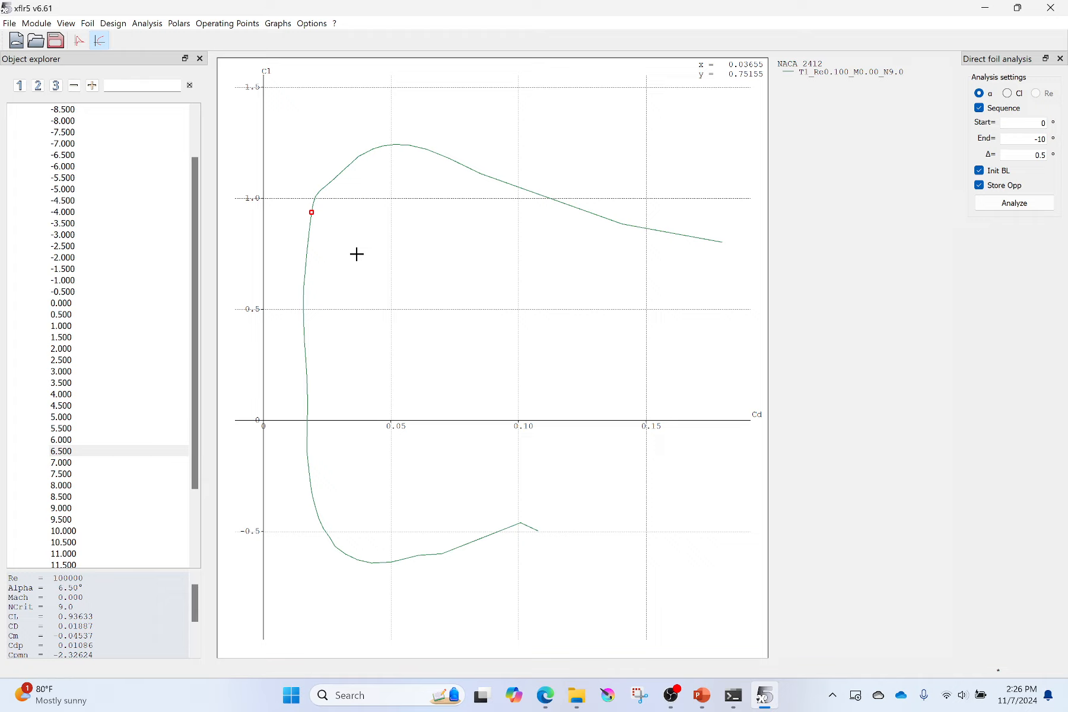
{"action": "left_click", "coordinate": [70, 387]}
{"action": "key", "text": "Down"}
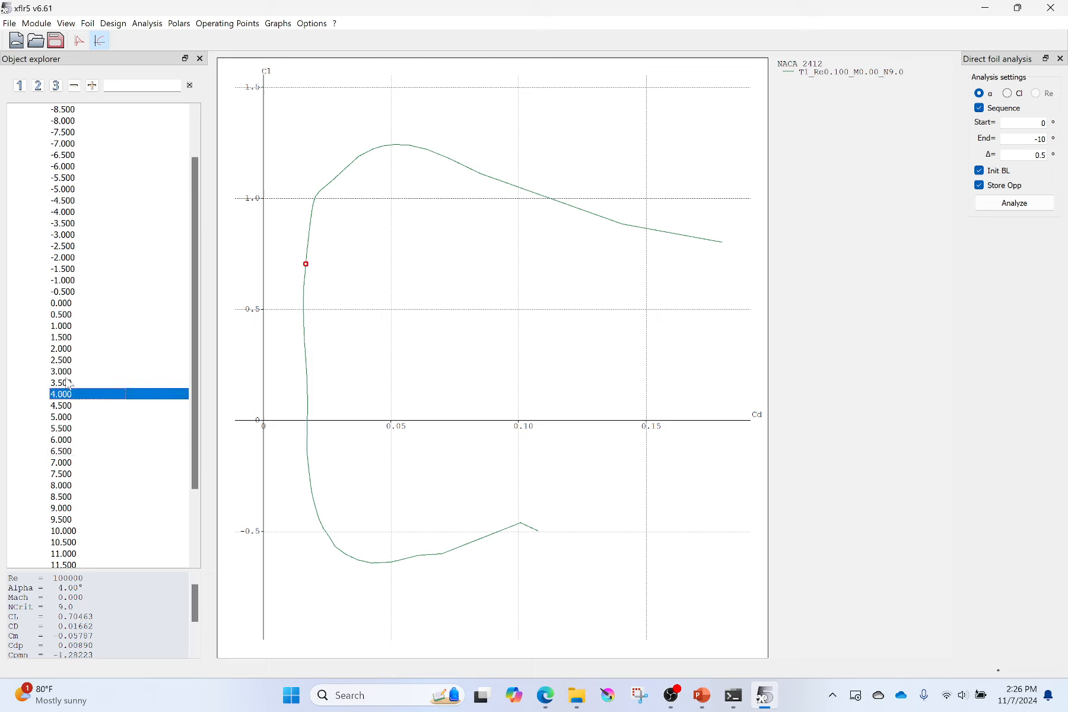
- Step back from the 4.000 to the 2.000 operating point to trace it on the Cl versus Cd polar
{"action": "key", "text": "Up"}
{"action": "key", "text": "Up"}
{"action": "key", "text": "Up"}
{"action": "key", "text": "Up"}
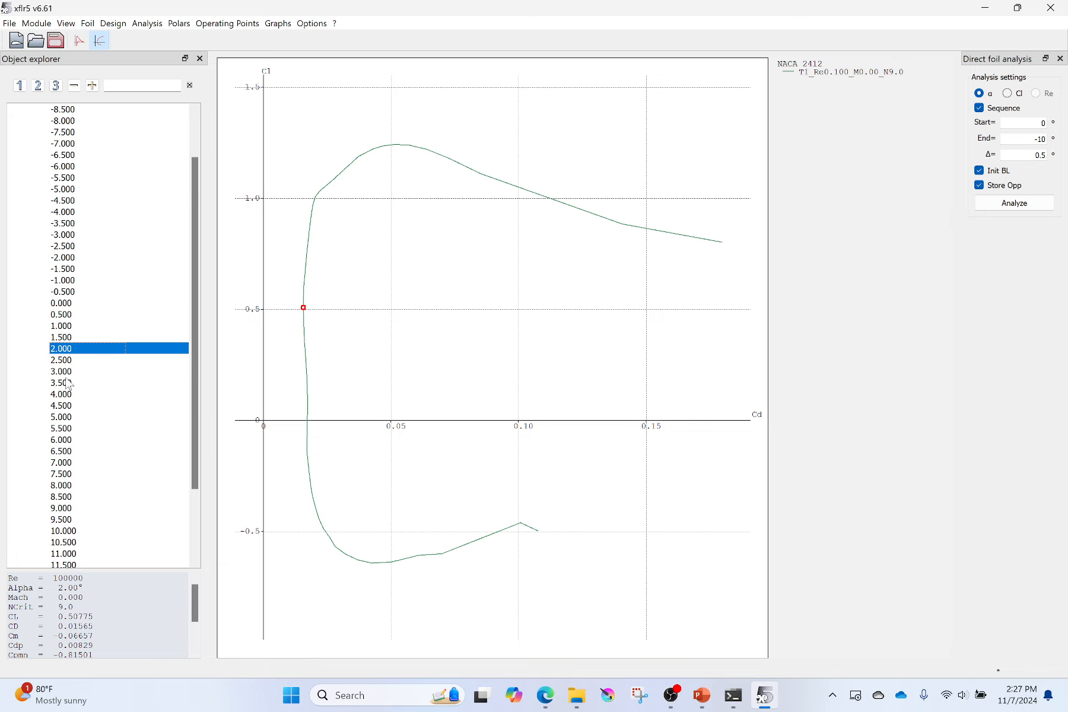
- Show only the Cl/Cd versus Alpha graph and step the operating point up to 7.000 at the curve's peak
{"action": "key", "text": "a"}
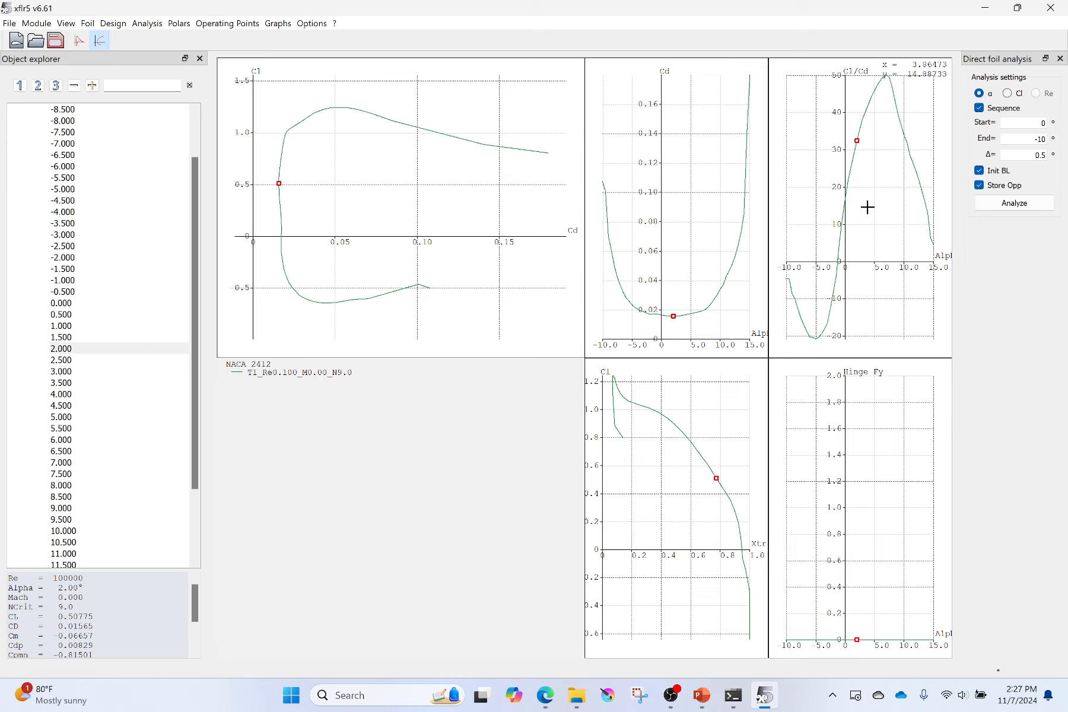
{"action": "key", "text": "3"}
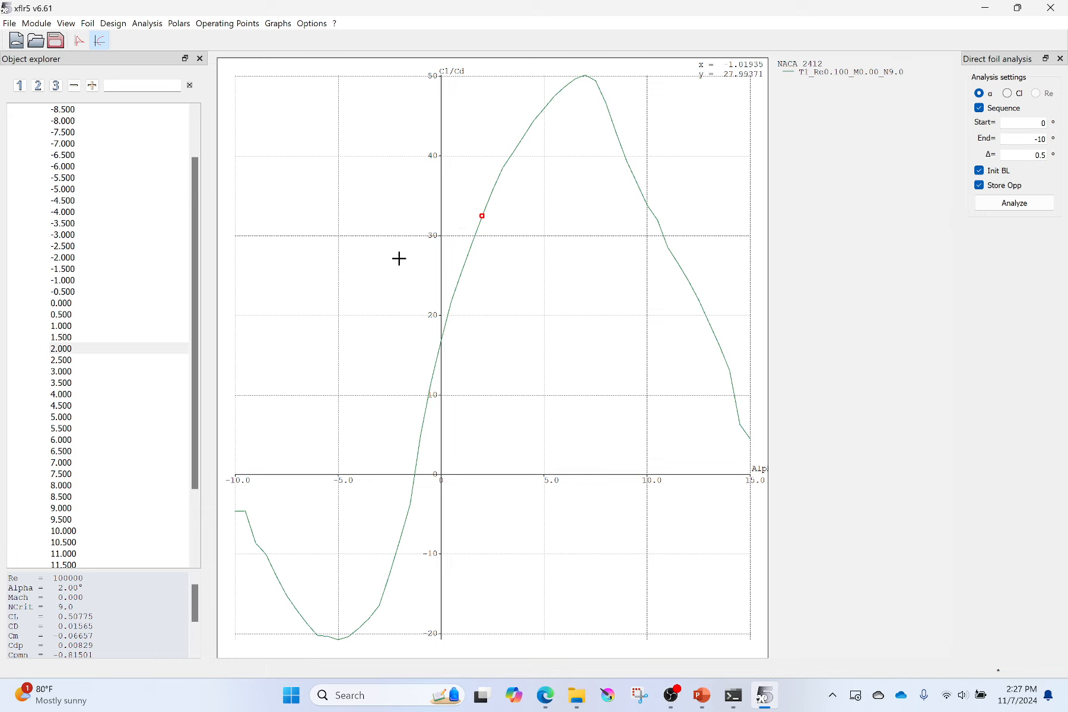
{"action": "left_click", "coordinate": [69, 383]}
{"action": "key", "text": "Down"}
{"action": "key", "text": "Down"}
{"action": "key", "text": "Down"}
{"action": "key", "text": "Down"}
{"action": "key", "text": "Down"}
{"action": "key", "text": "Down"}
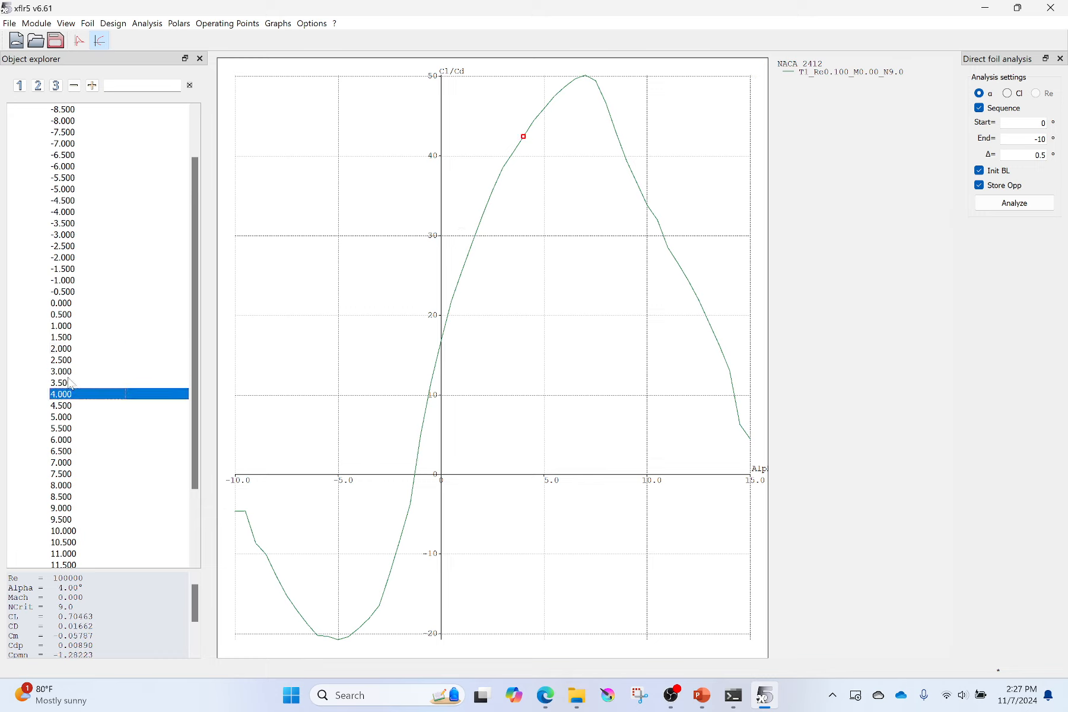
{"action": "key", "text": "Down"}
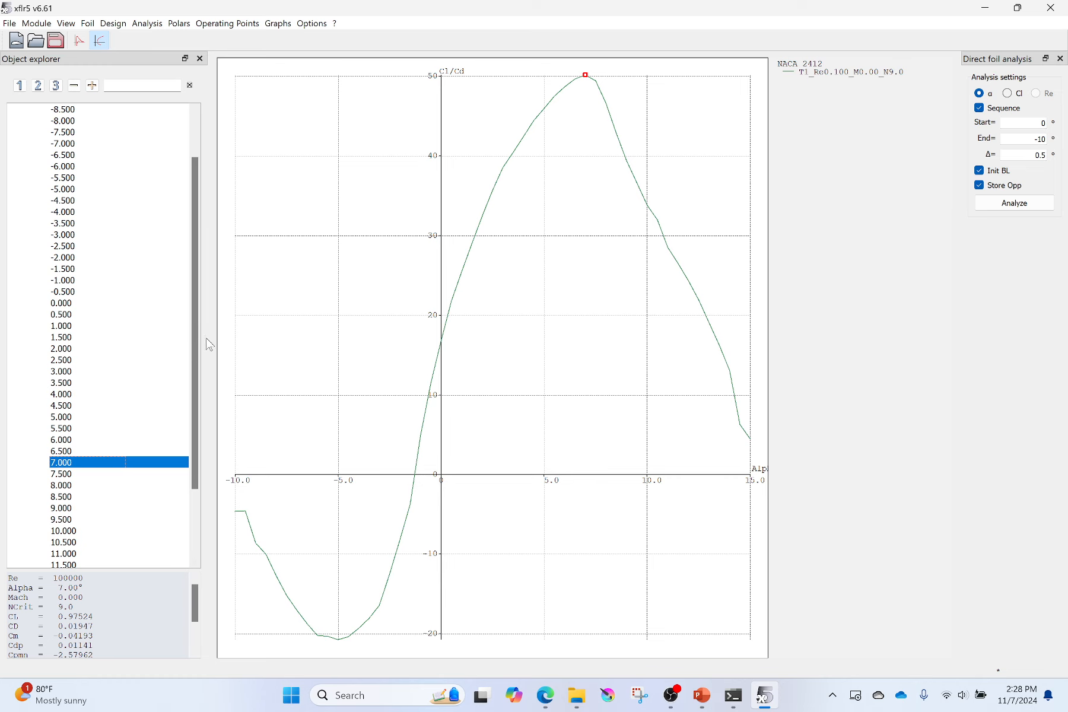
- Show all the polar graphs together and return to the operating point view of the foil at 7.000 degrees
{"action": "key", "text": "a"}
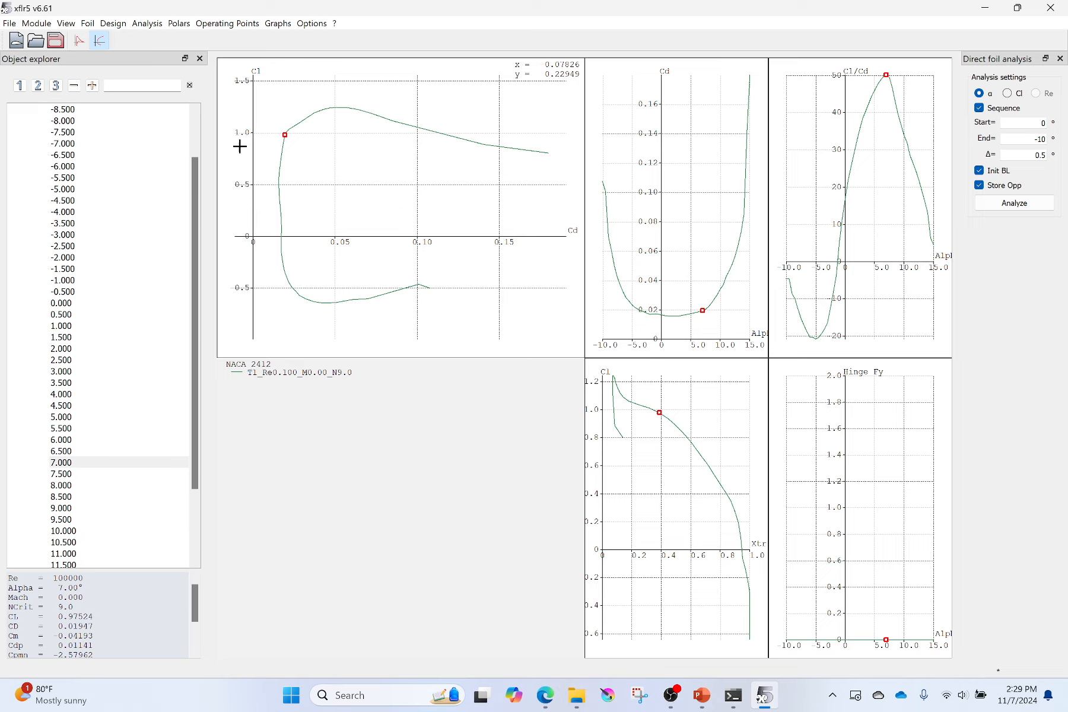
{"action": "left_click", "coordinate": [87, 41]}
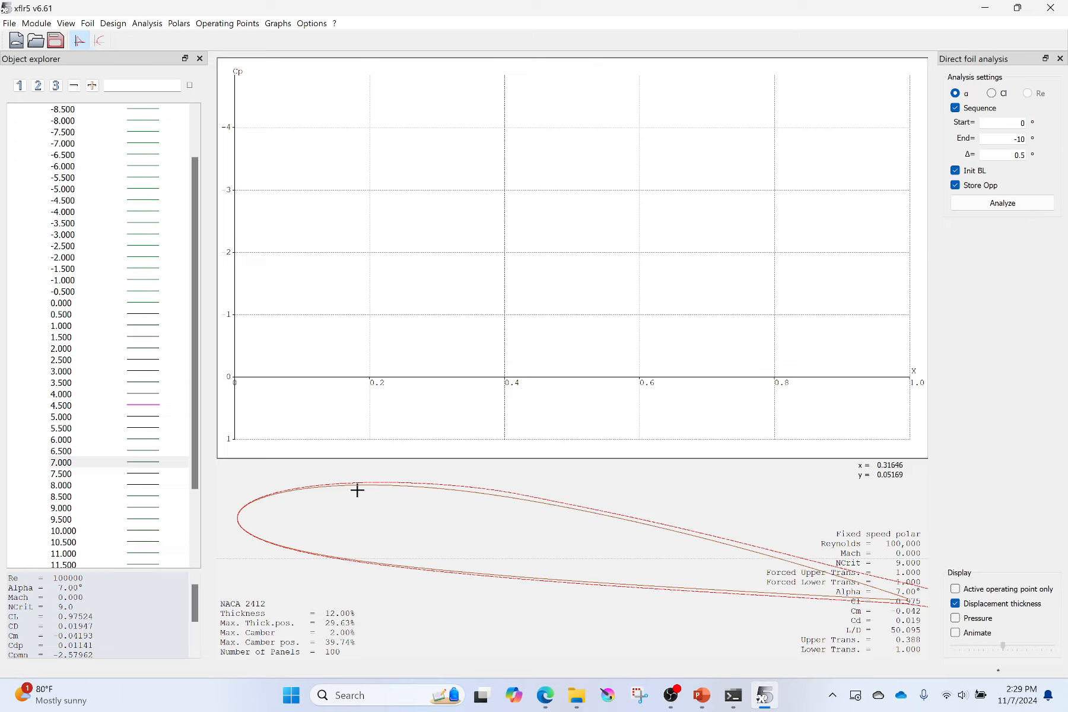
- Apply a trailing-edge flap with a 7° angle to the base NACA 2412 foil, hinged at 70% chord and 50% thickness
{"action": "scroll", "coordinate": [62, 296], "scroll_direction": "up", "scroll_amount": 2}
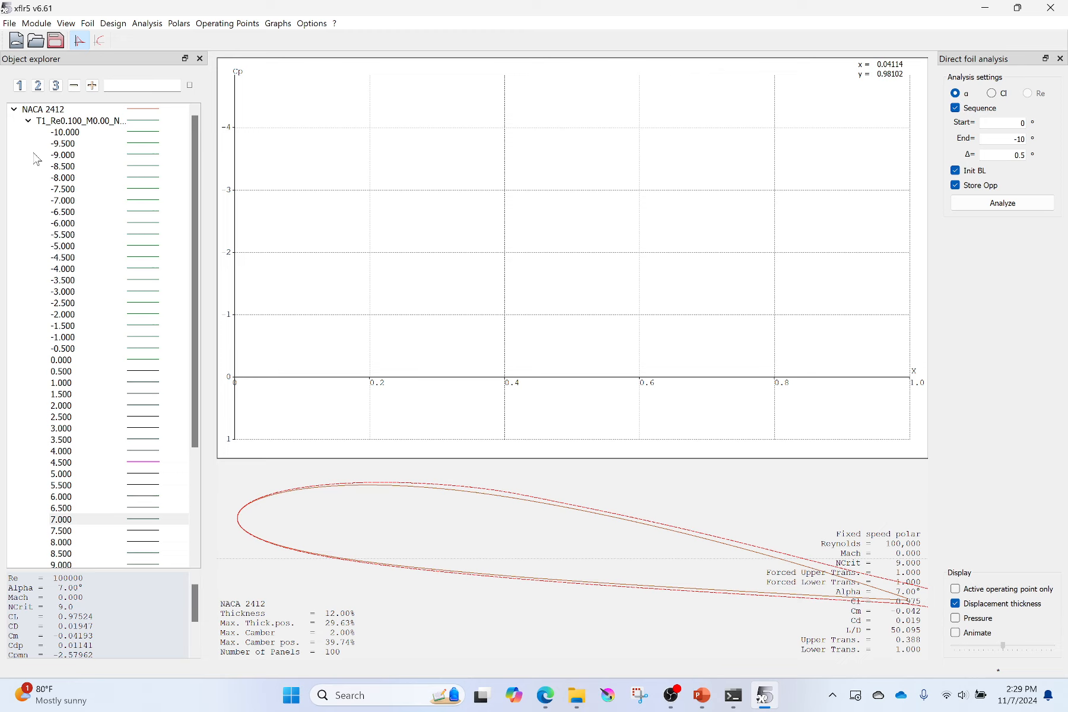
{"action": "left_click", "coordinate": [29, 121]}
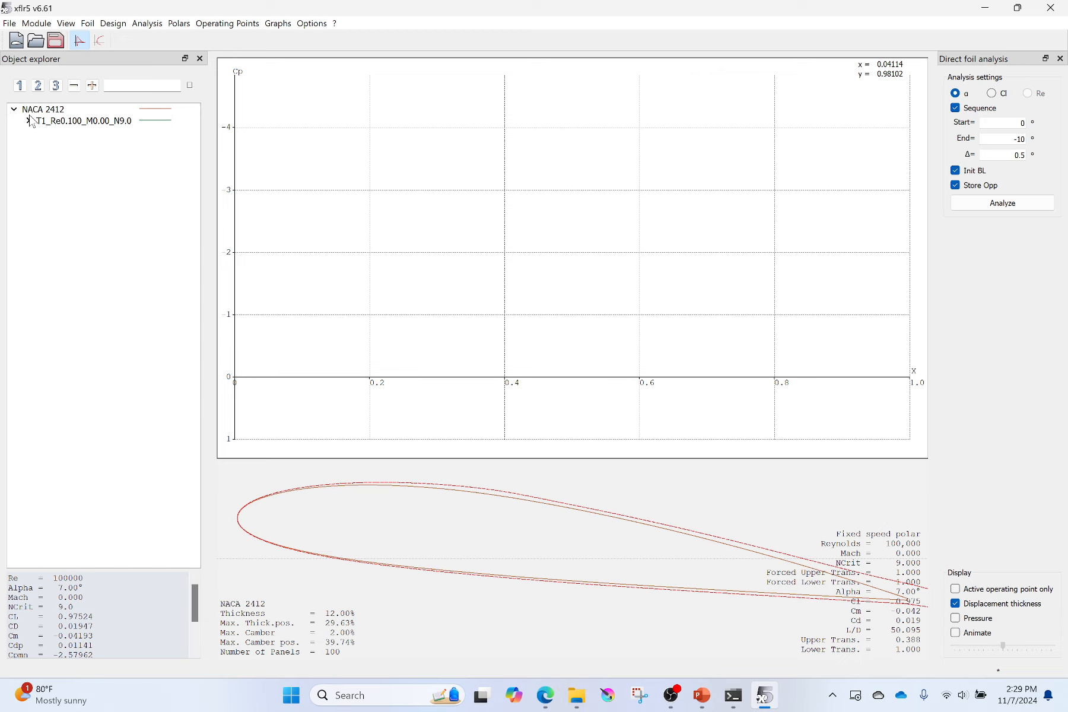
{"action": "left_click", "coordinate": [43, 111]}
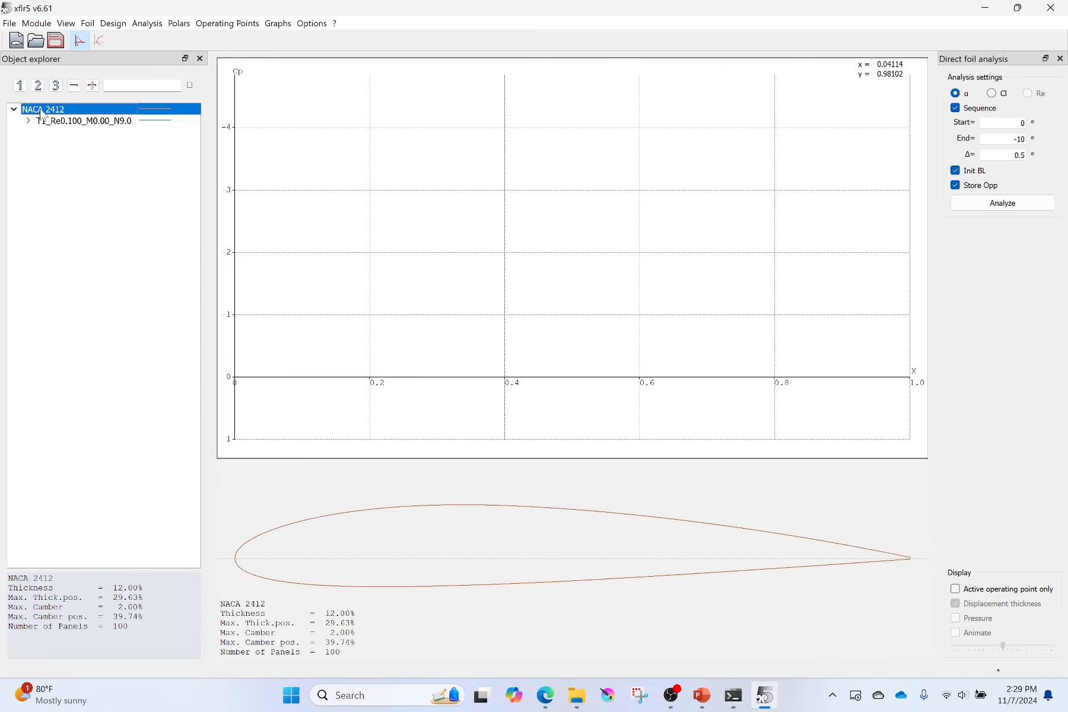
{"action": "left_click", "coordinate": [113, 24]}
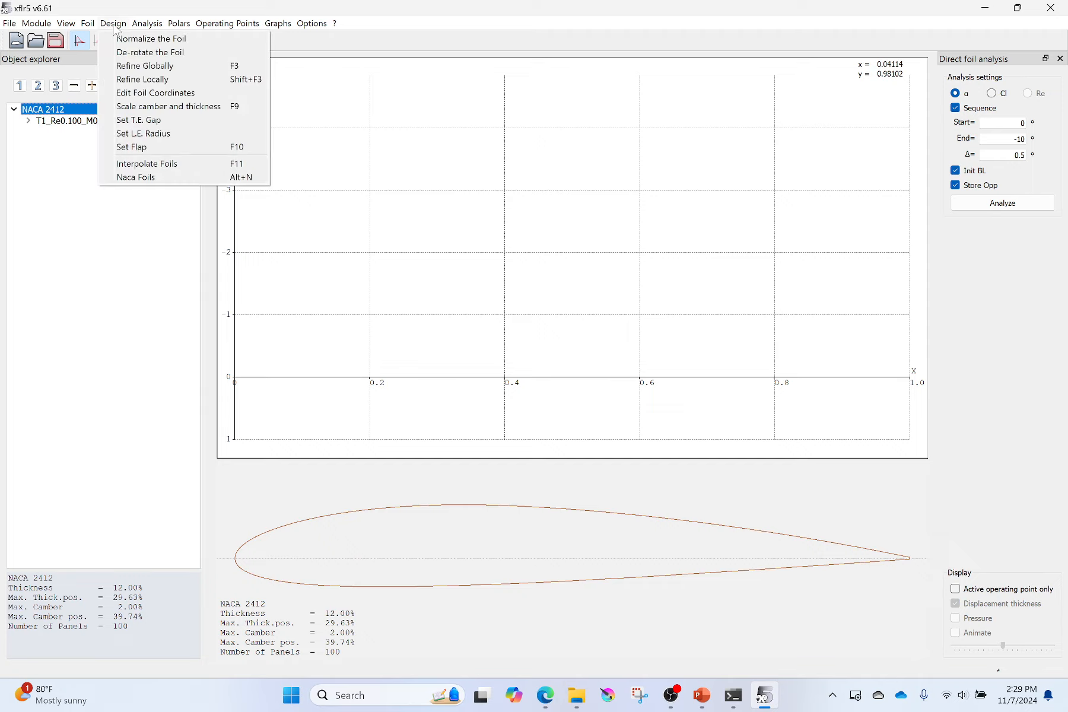
{"action": "left_click", "coordinate": [150, 147]}
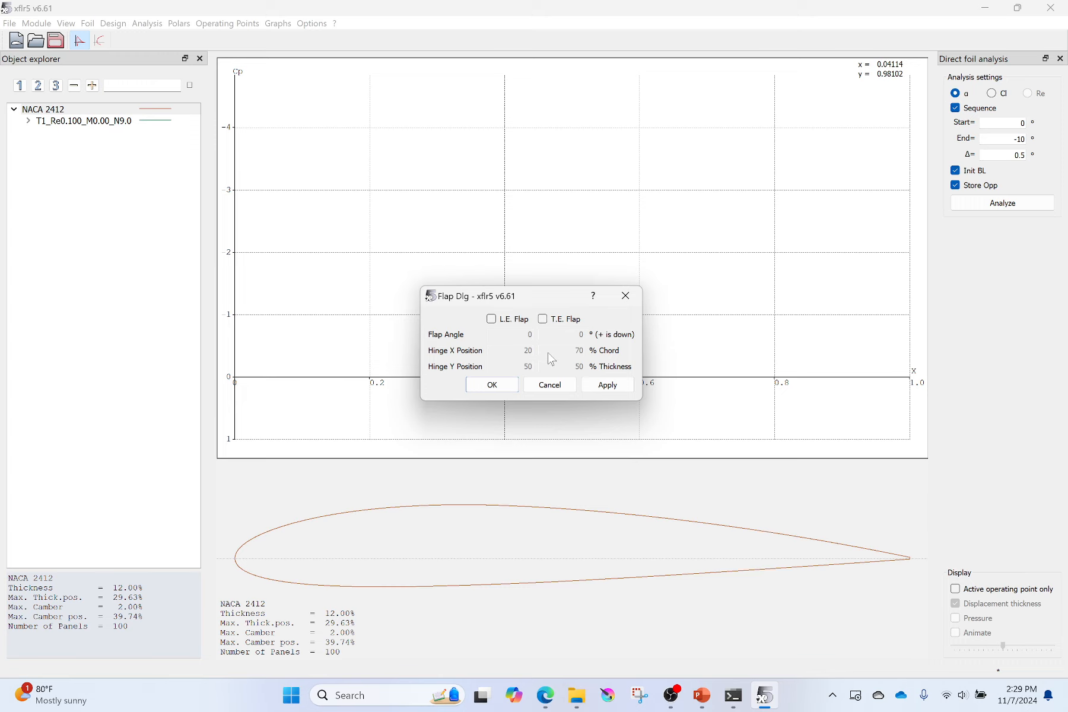
{"action": "left_click", "coordinate": [542, 318]}
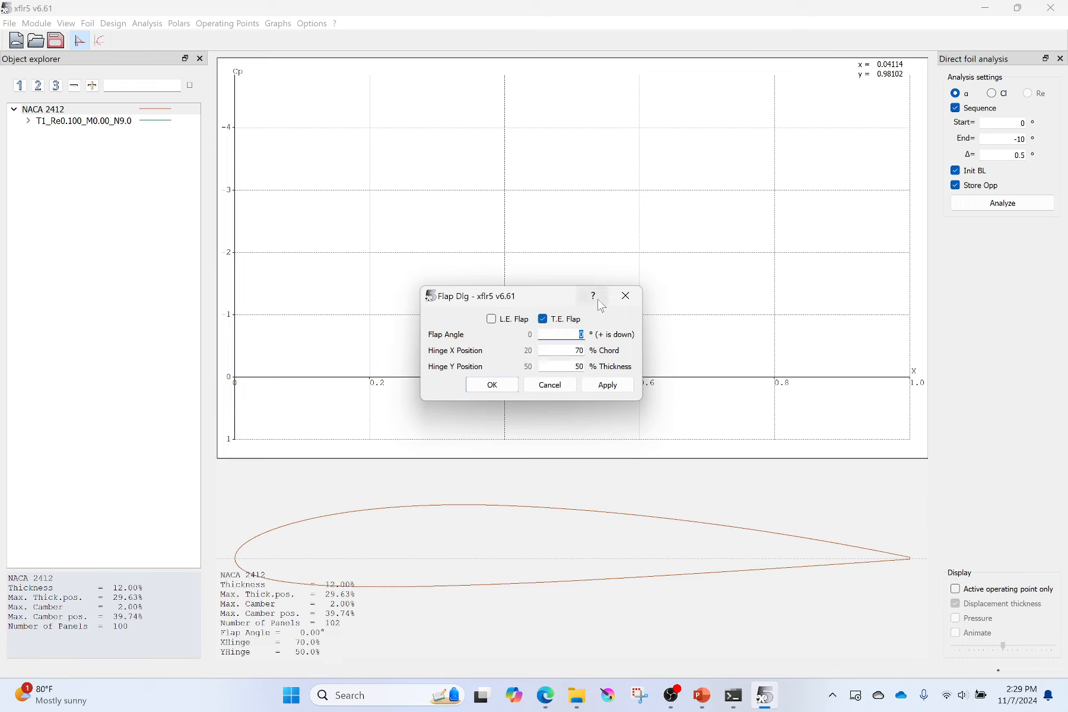
{"action": "type", "text": "7"}
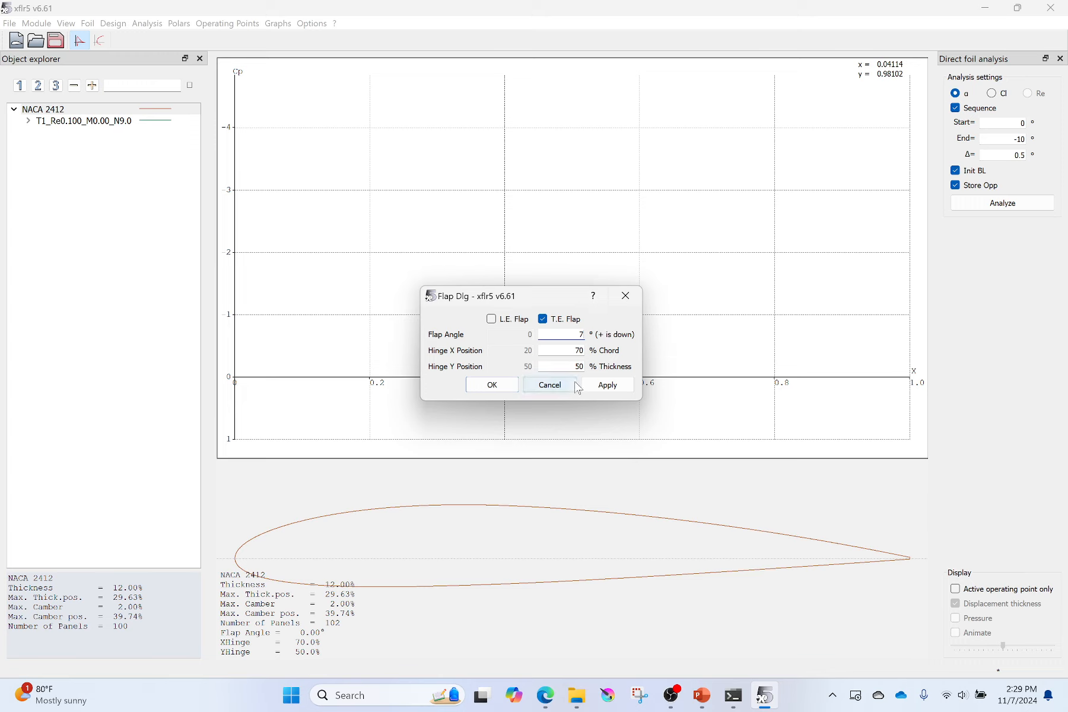
{"action": "left_click", "coordinate": [603, 385]}
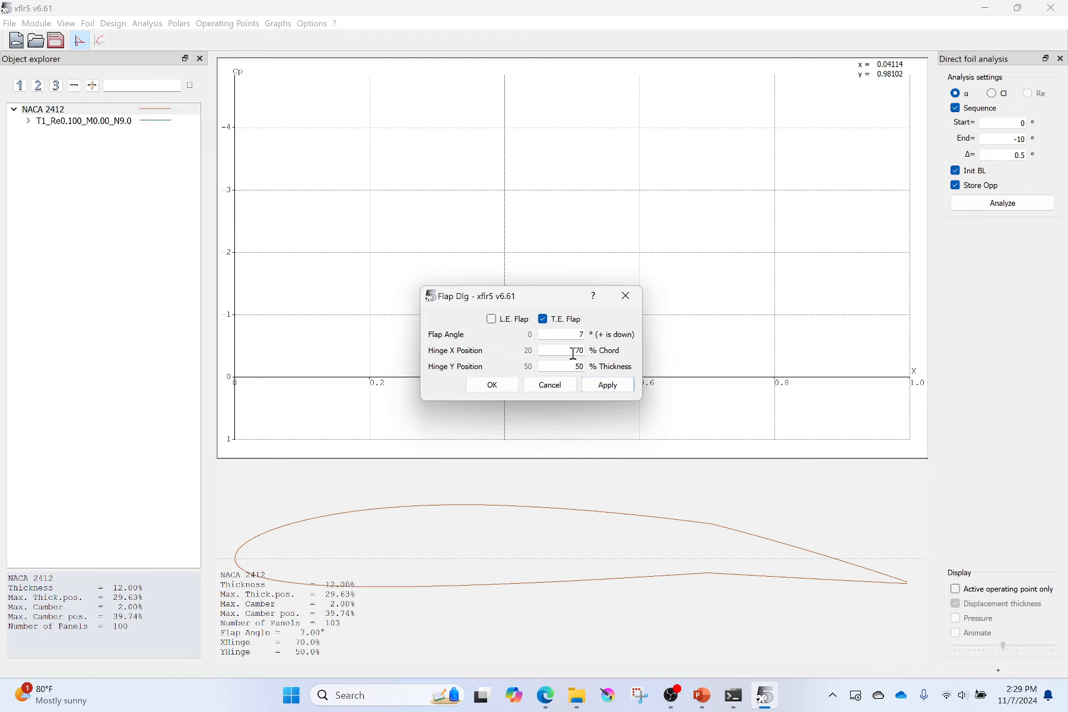
- Accept the flap settings and store the modified foil under the name "flap down 7 deg"
{"action": "left_click", "coordinate": [491, 386]}
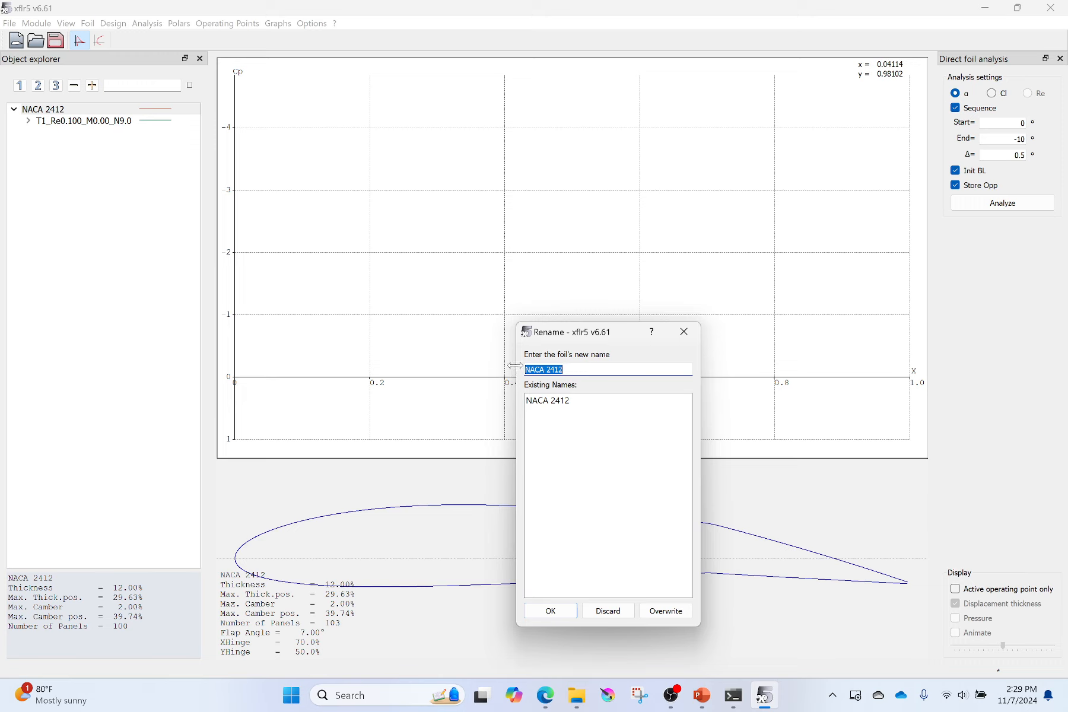
{"action": "type", "text": "flap down 7 deg"}
{"action": "left_click", "coordinate": [562, 615]}
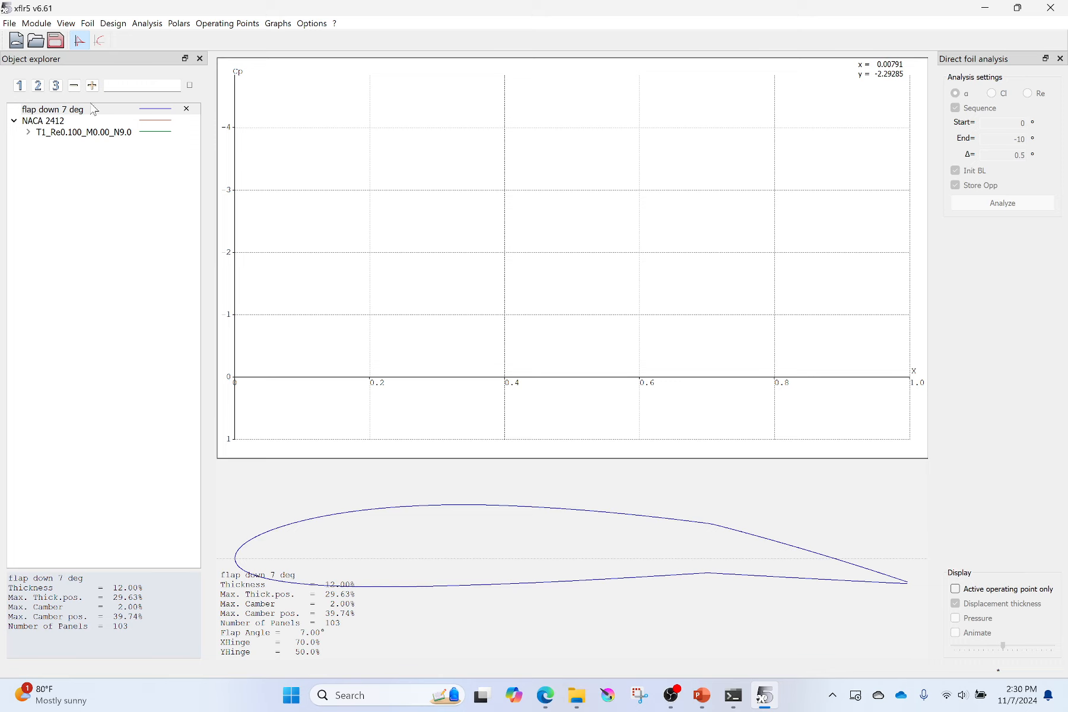
{"action": "left_click", "coordinate": [117, 25]}
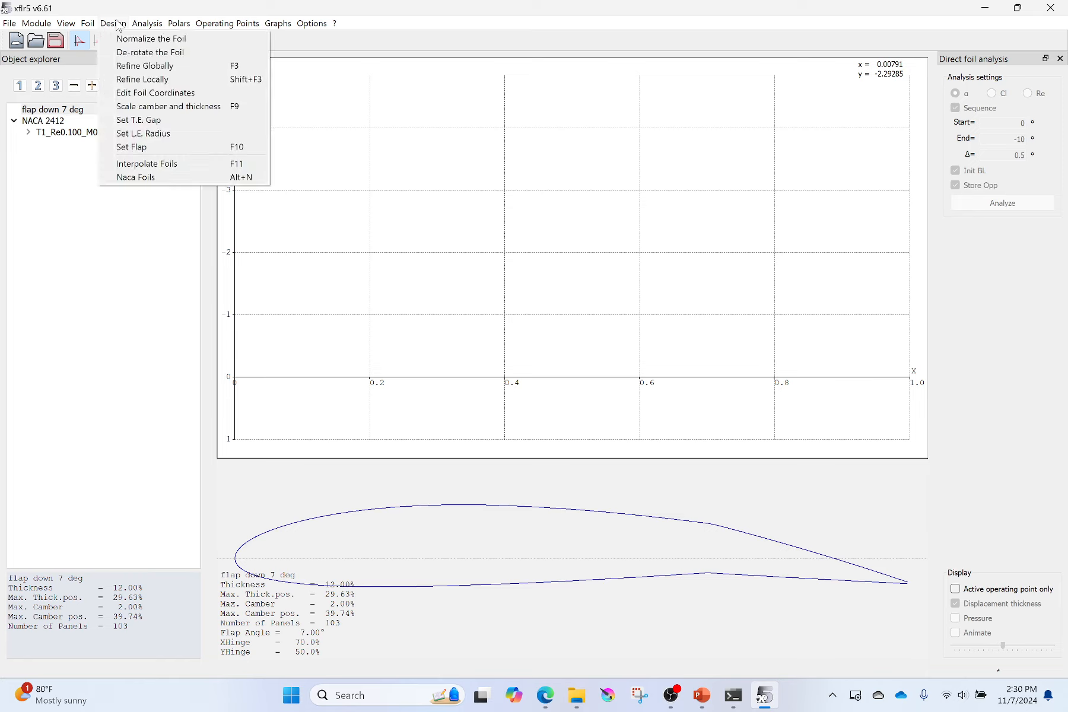
{"action": "left_click", "coordinate": [153, 153]}
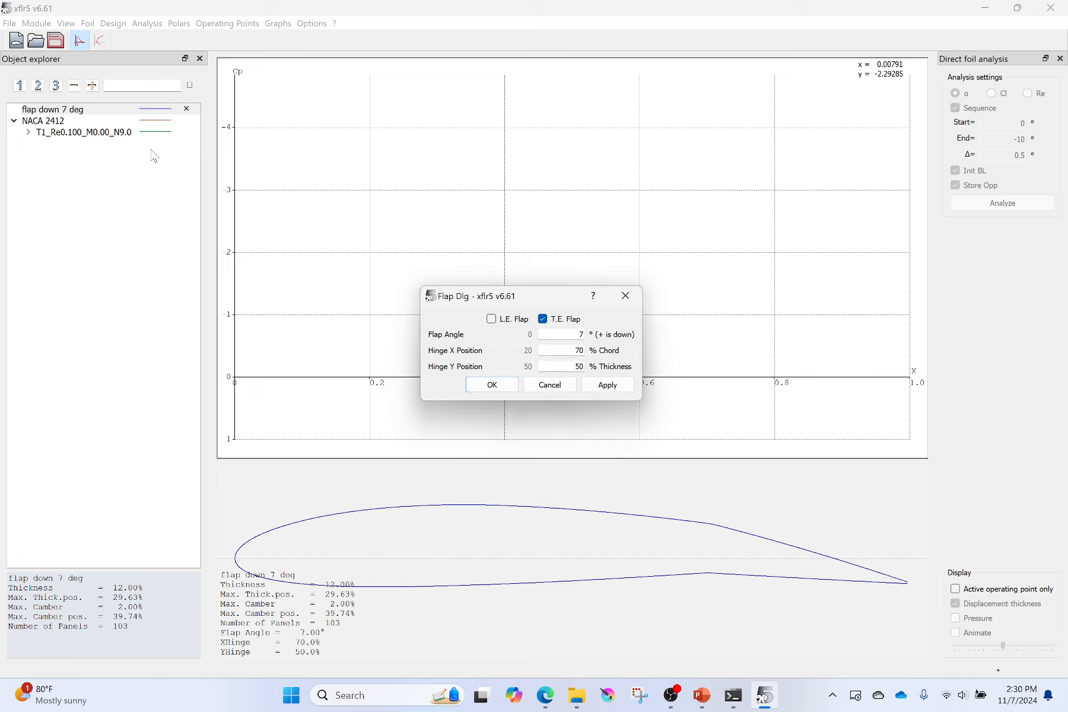
{"action": "left_click", "coordinate": [560, 391]}
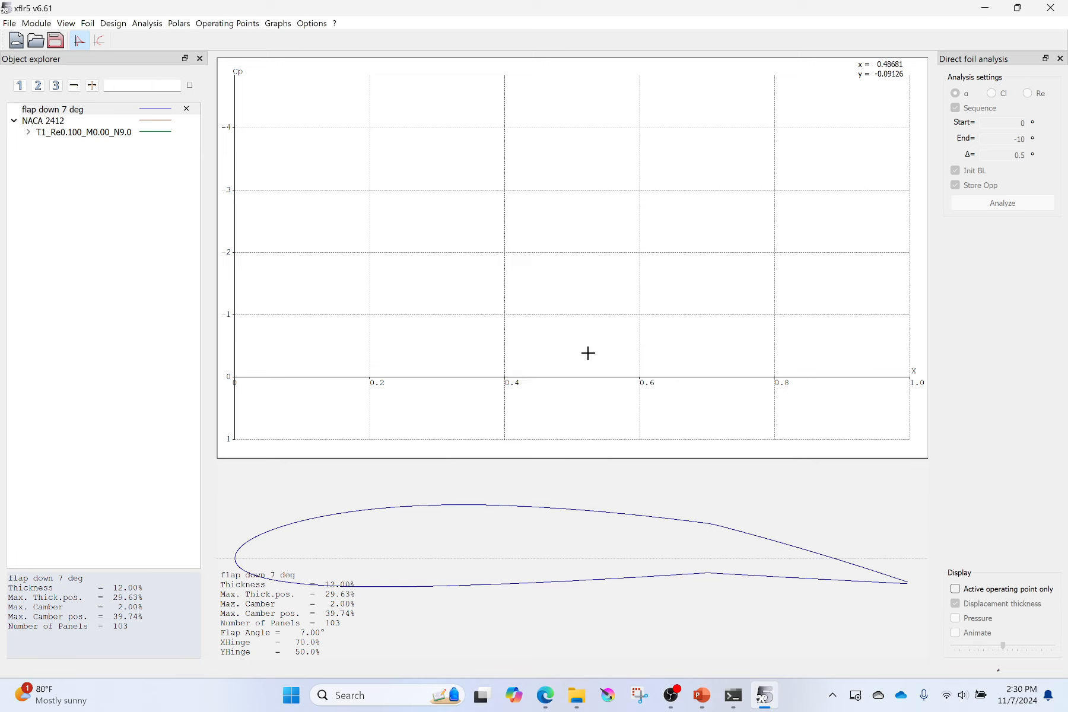
- Apply a trailing-edge flap with a -7° angle to the original NACA 2412 foil, hinged at 70% chord and 50% thickness
{"action": "left_click", "coordinate": [44, 123]}
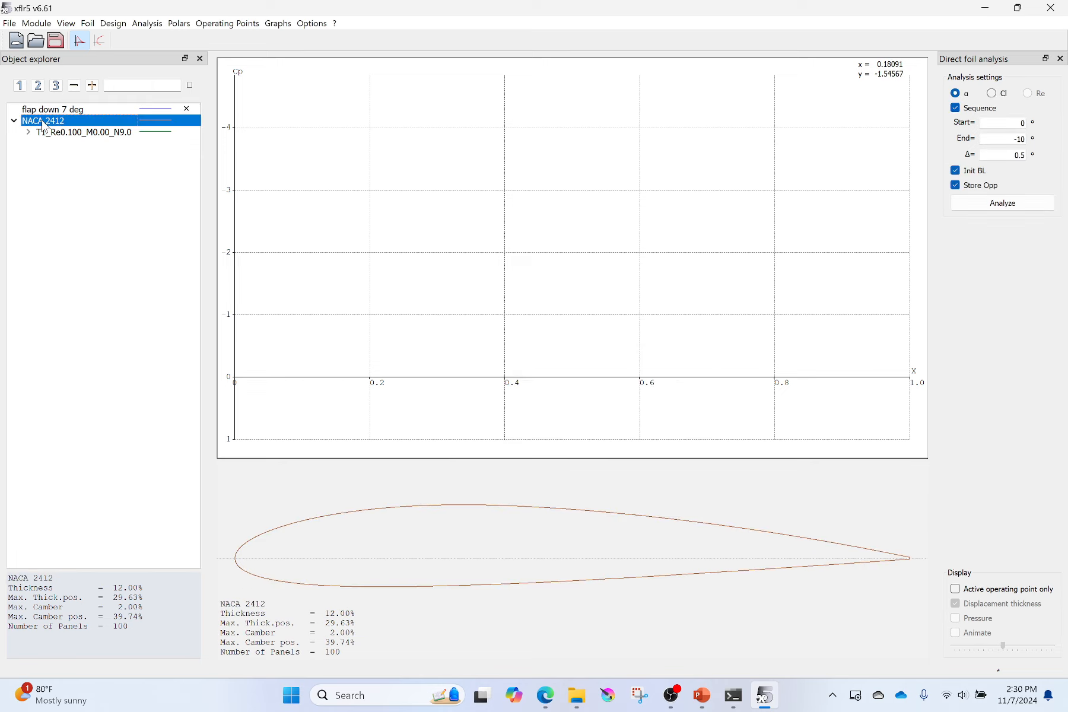
{"action": "left_click", "coordinate": [120, 24]}
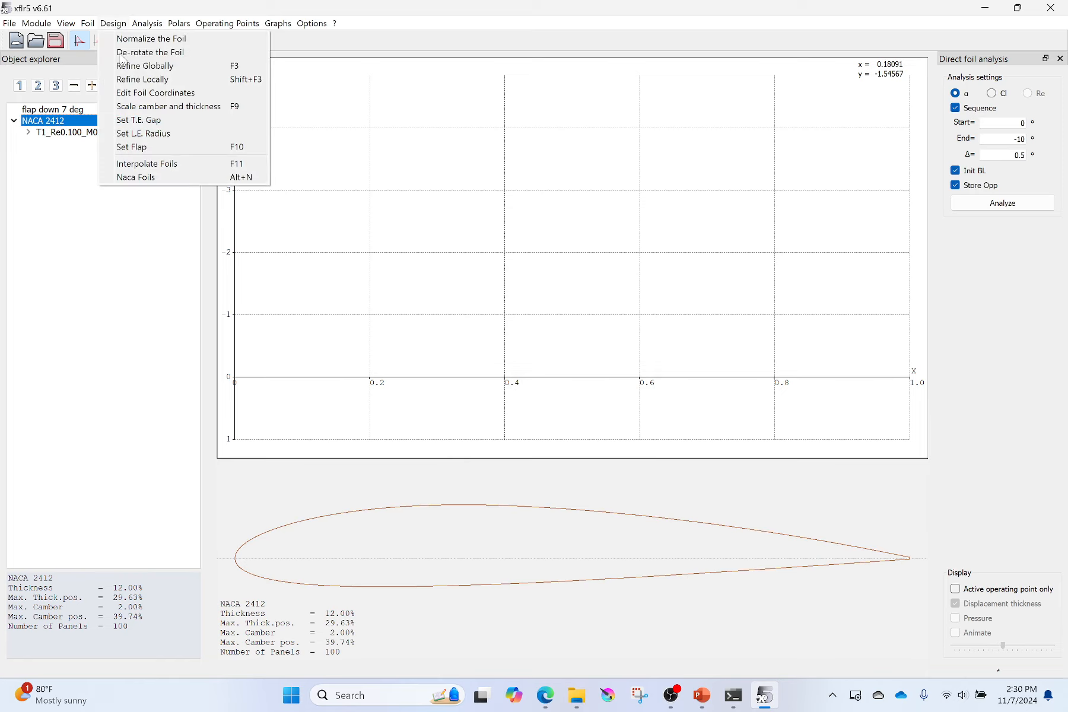
{"action": "left_click", "coordinate": [149, 153]}
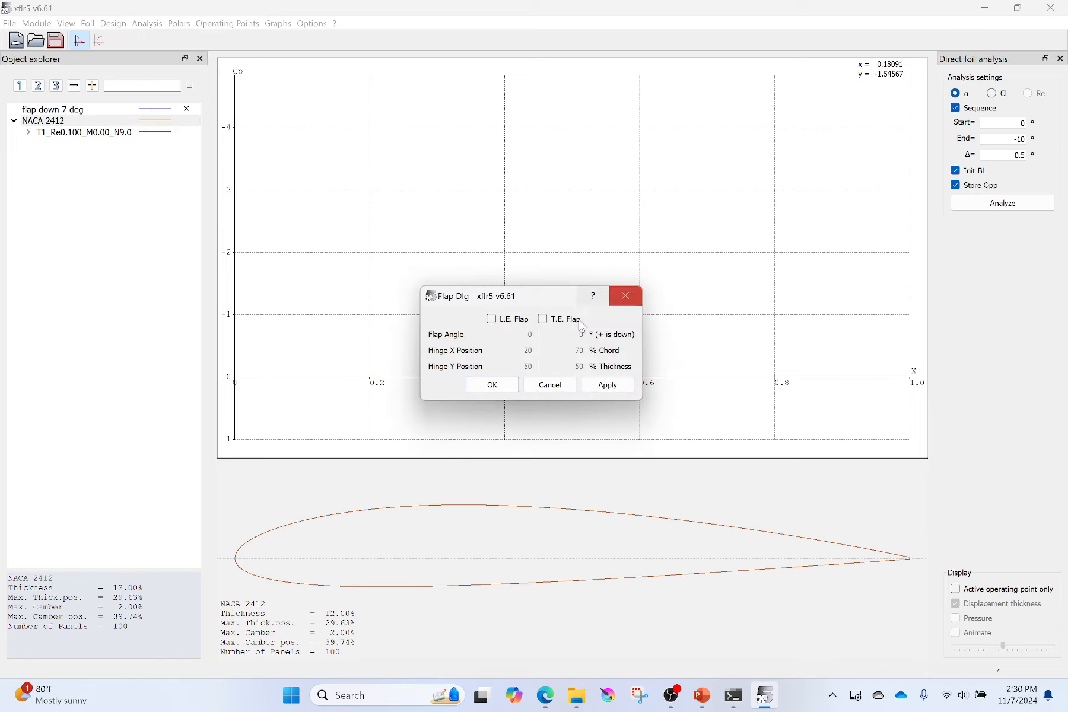
{"action": "left_click", "coordinate": [542, 319]}
{"action": "type", "text": "-7"}
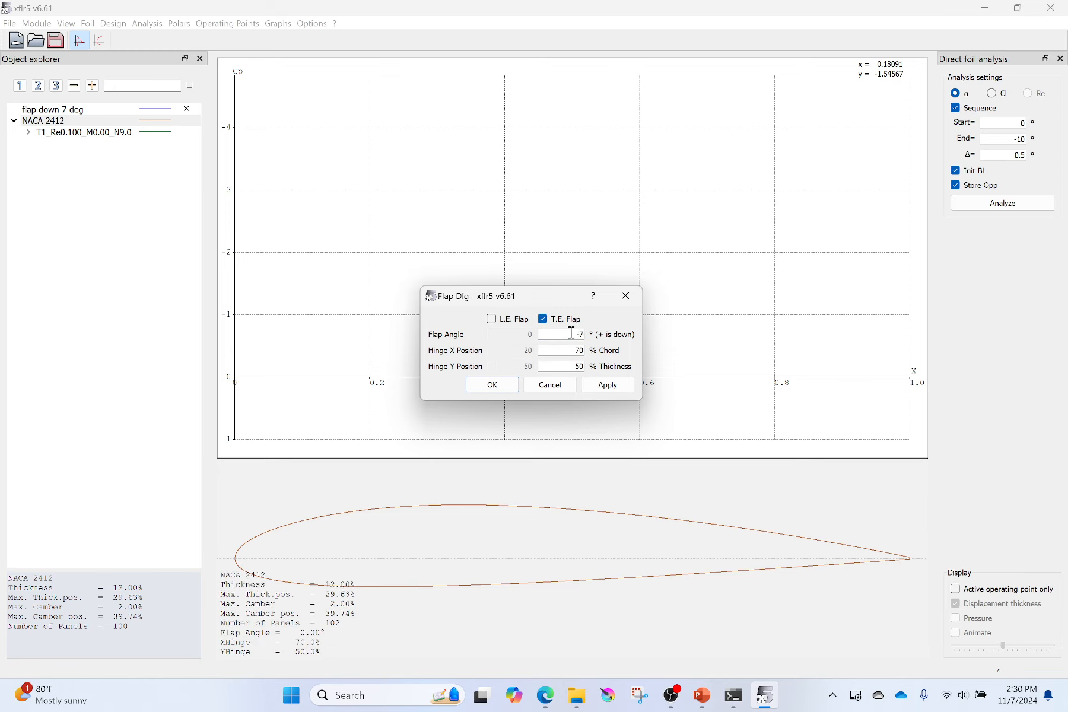
{"action": "left_click", "coordinate": [595, 384]}
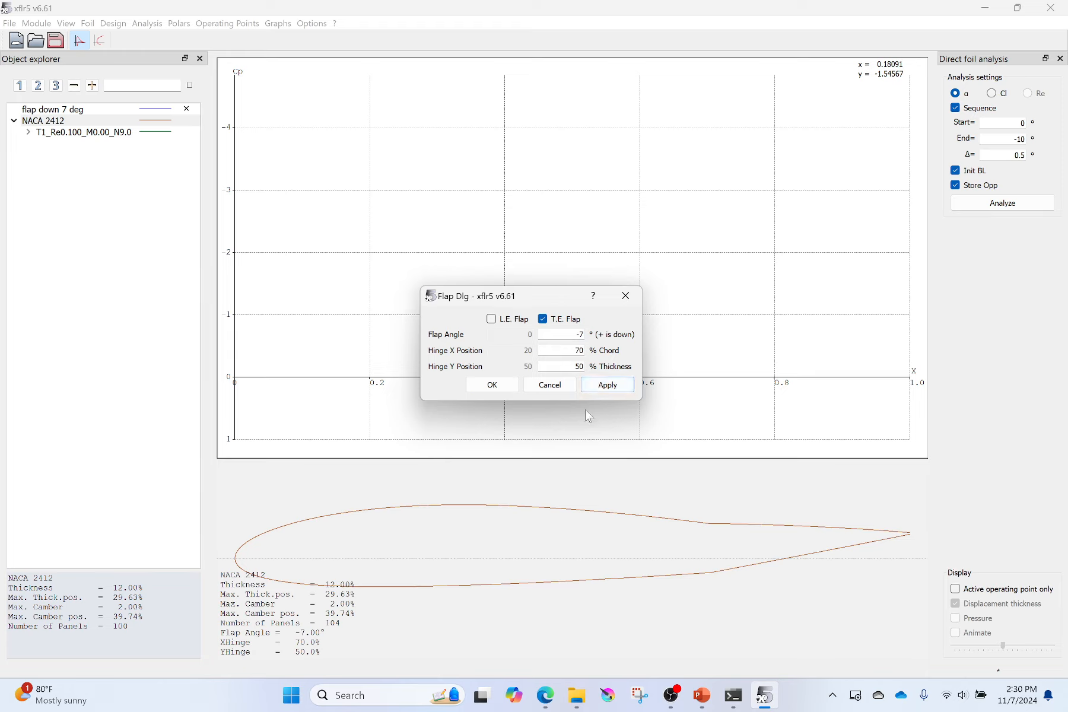
- Accept the upward flap and store the modified foil under the name "flap up 7 deg"
{"action": "left_click", "coordinate": [495, 384]}
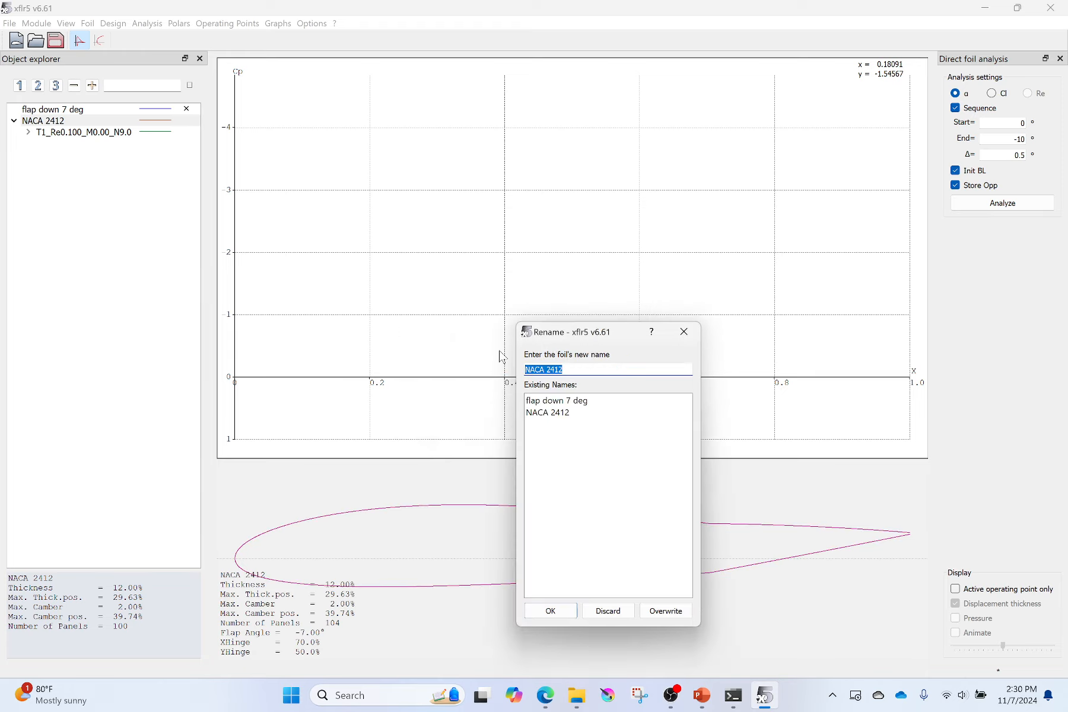
{"action": "type", "text": "flap up 7 deg"}
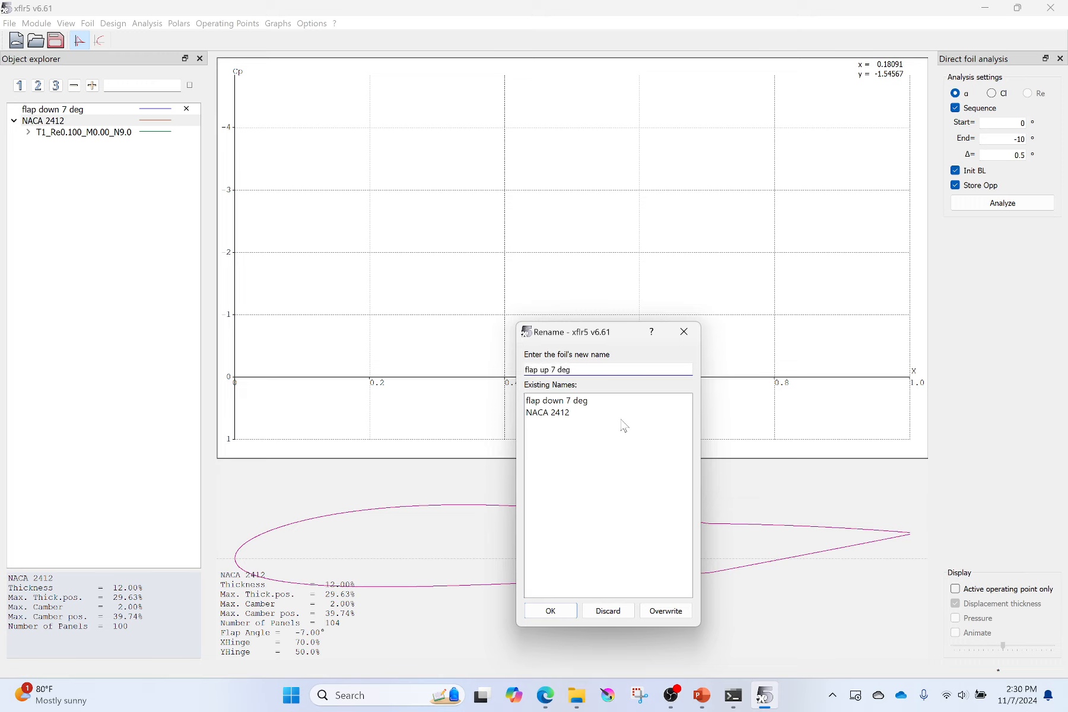
{"action": "left_click", "coordinate": [550, 610]}
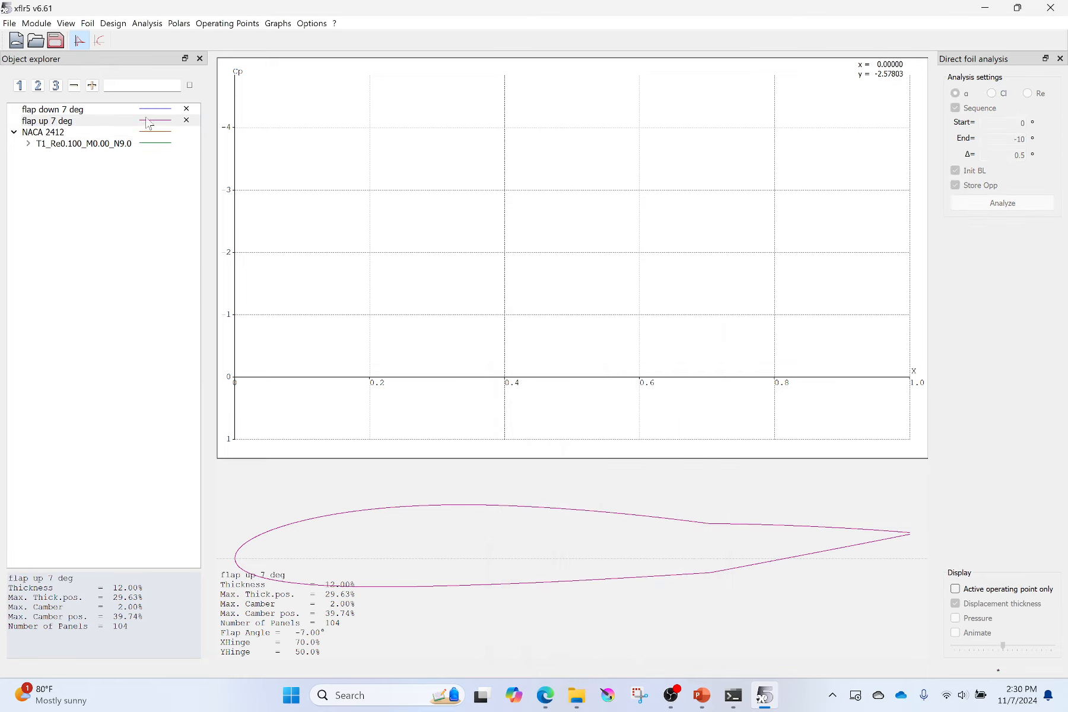
- View the flap down and flap up foils in turn and check the operating points stored under NACA 2412
{"action": "left_click", "coordinate": [56, 109]}
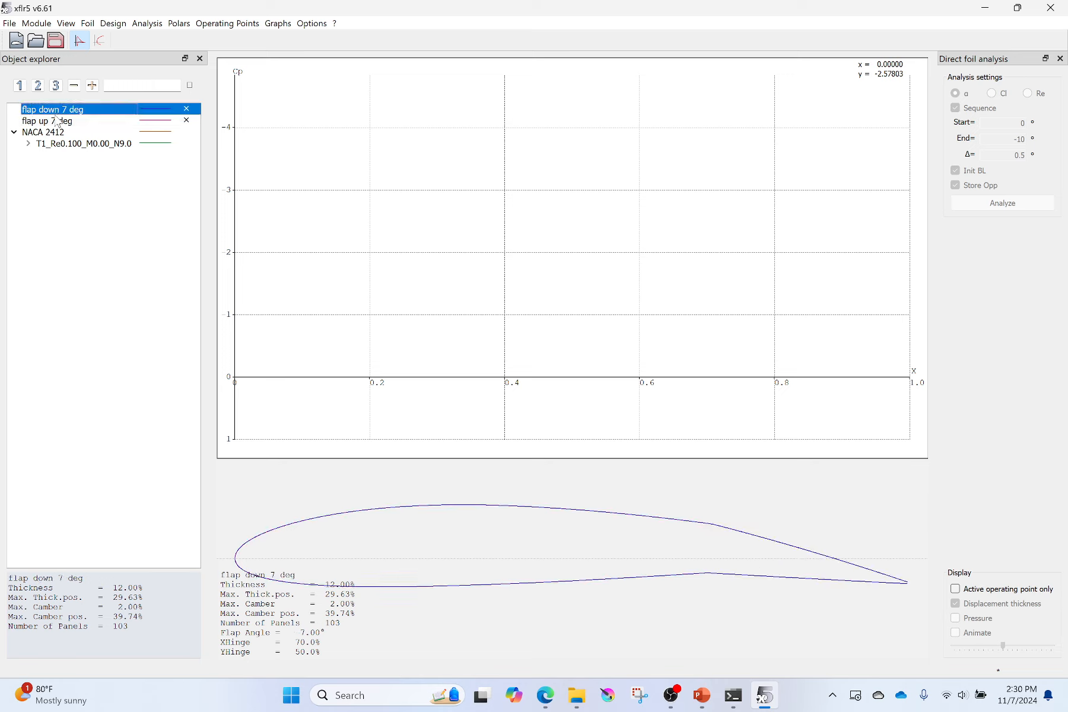
{"action": "left_click", "coordinate": [58, 121]}
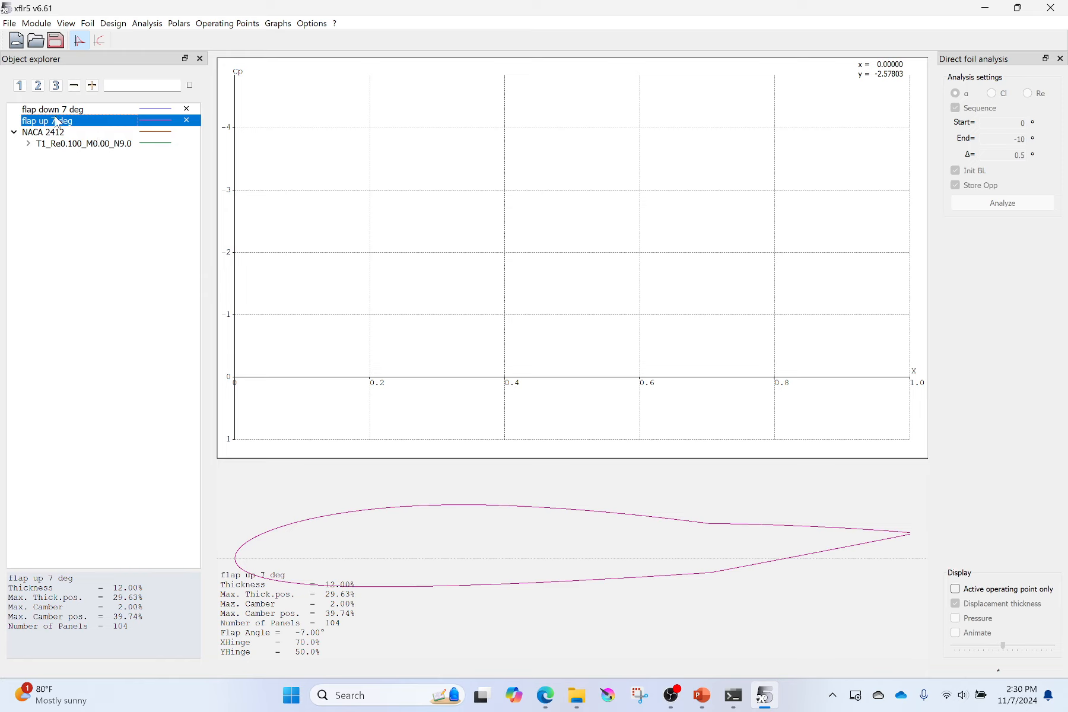
{"action": "left_click", "coordinate": [28, 144]}
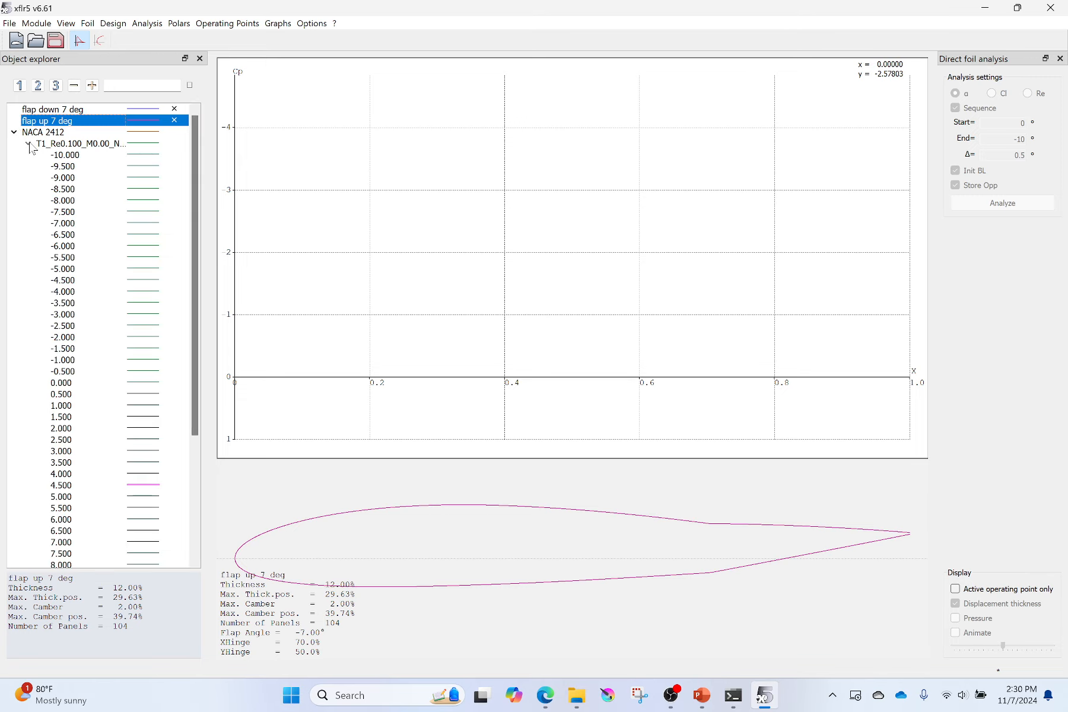
{"action": "left_click", "coordinate": [28, 144]}
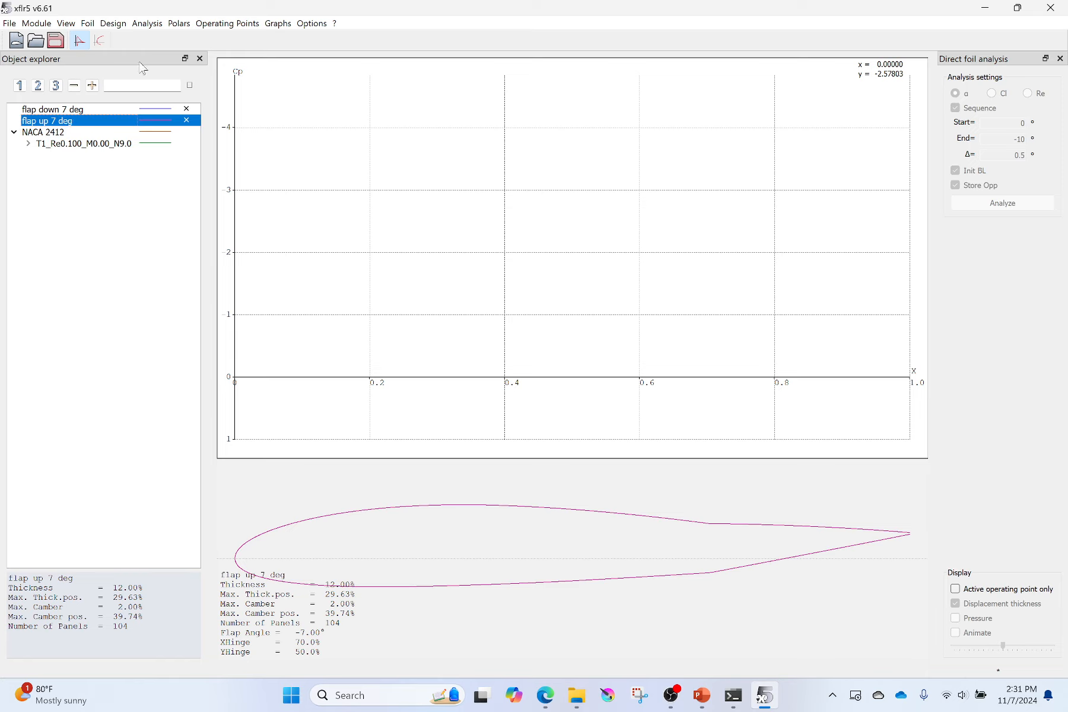
- Define a Type 1 analysis for the flap up 7 deg foil with Reynolds 100000, Mach 0 and NCrit 9
{"action": "left_click", "coordinate": [150, 27]}
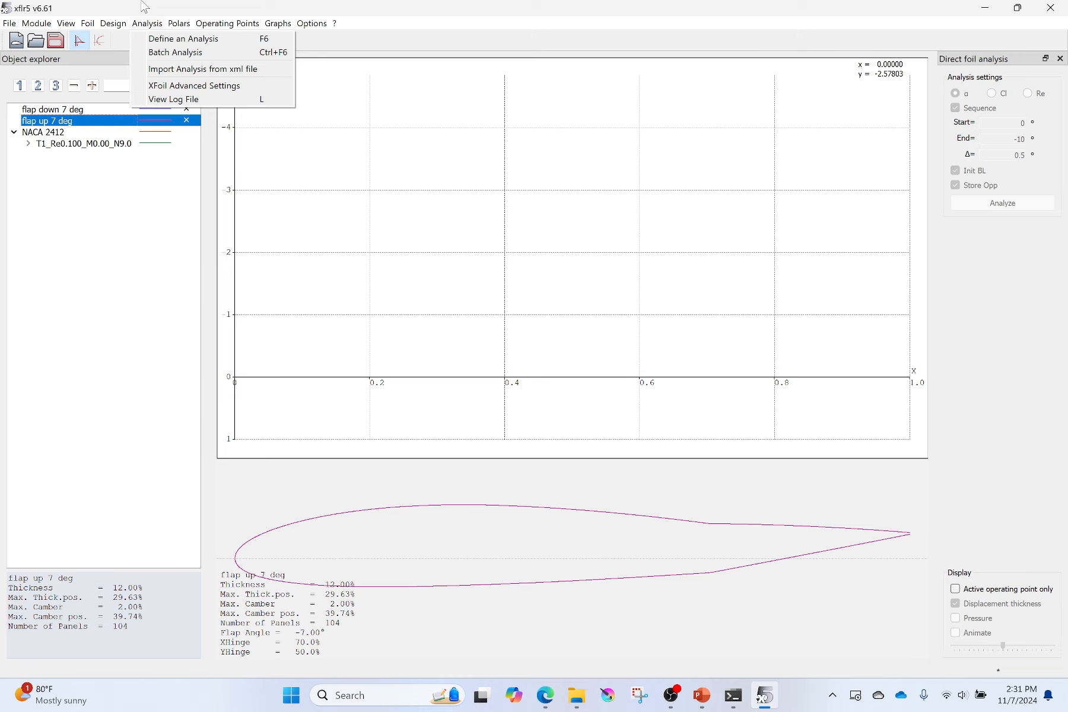
{"action": "left_click", "coordinate": [192, 47]}
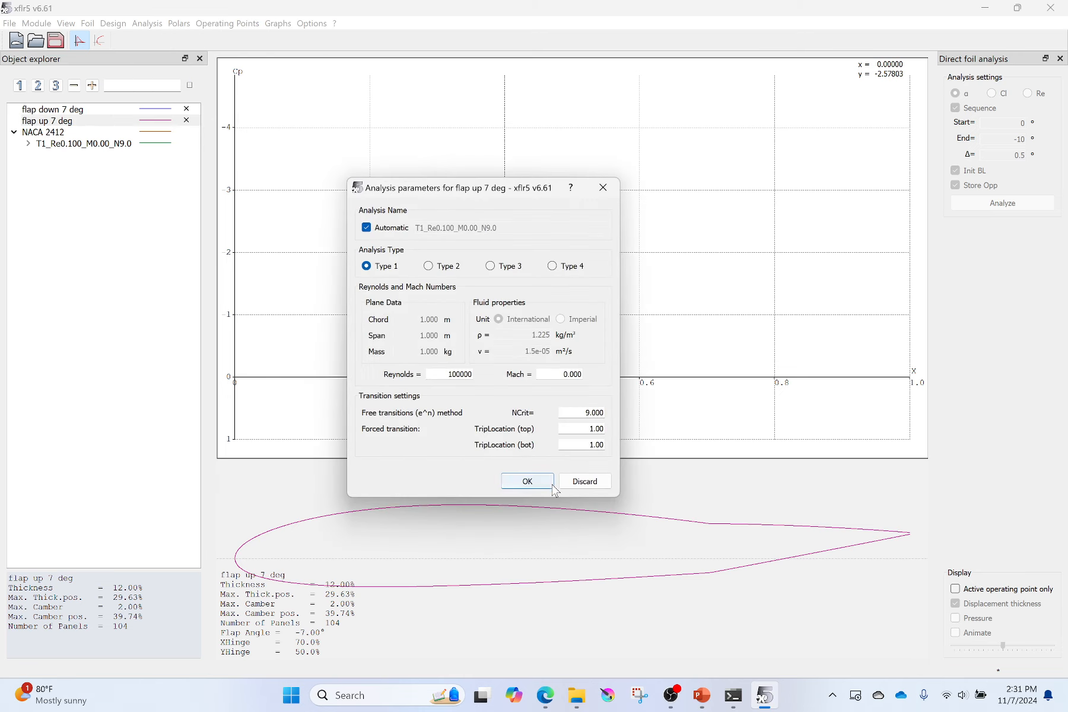
{"action": "left_click", "coordinate": [528, 481]}
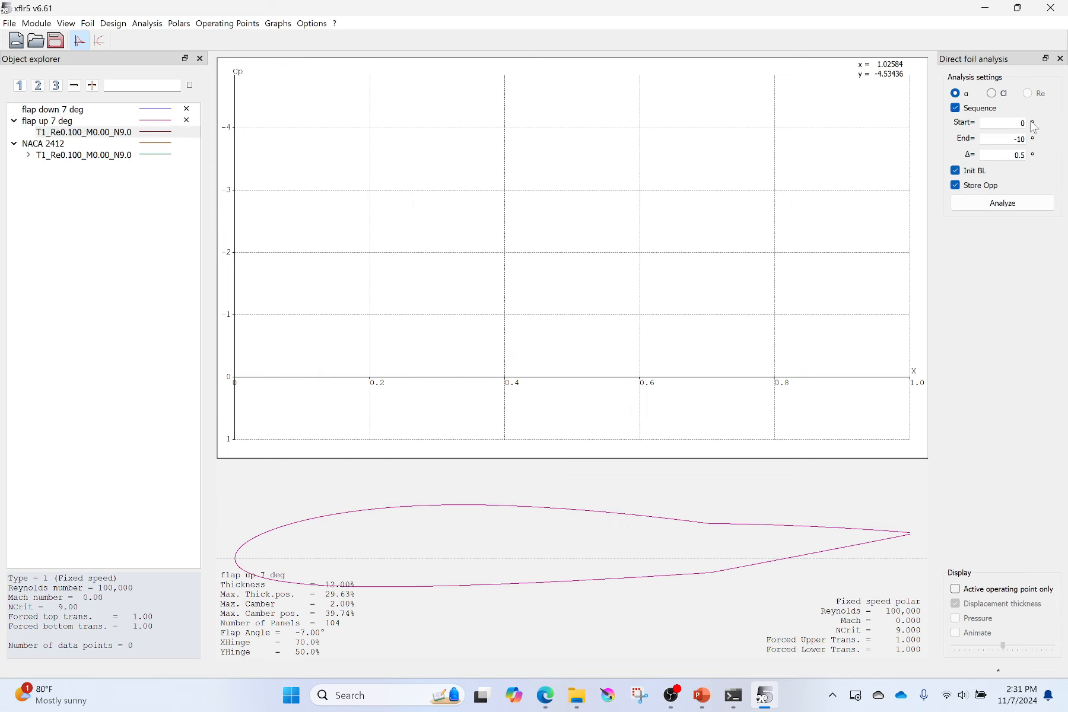
- Analyze the flap up 7 deg foil over angles of attack from 0 to -10° and from 0 to 15°, in 0.5° increments
{"action": "left_click", "coordinate": [1003, 206]}
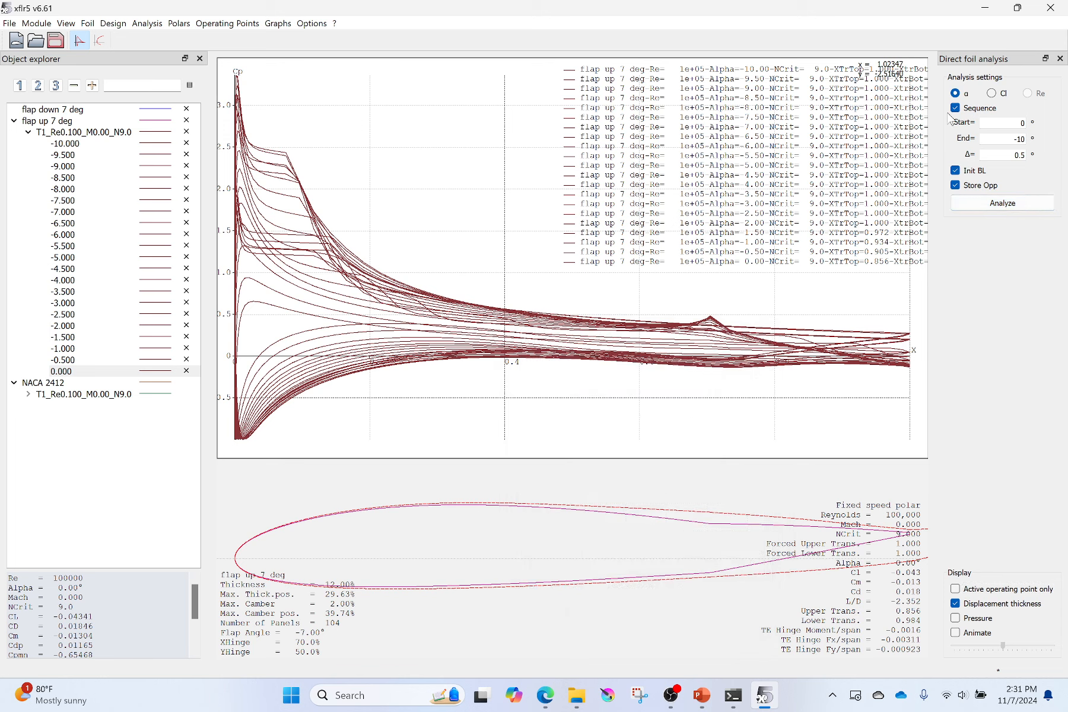
{"action": "left_click_drag", "start_coordinate": [1003, 140], "coordinate": [1040, 139]}
{"action": "type", "text": "15"}
{"action": "left_click", "coordinate": [988, 205]}
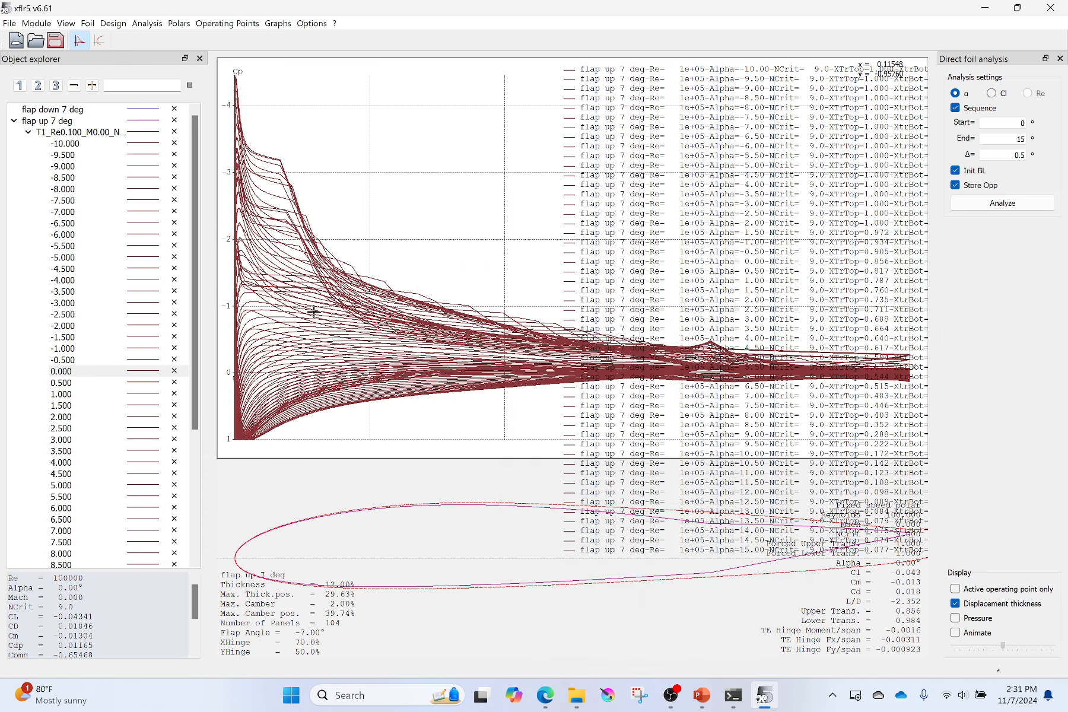
- Hide the flap up 7 deg operating point curves, look through their list and collapse it
{"action": "left_click", "coordinate": [178, 135]}
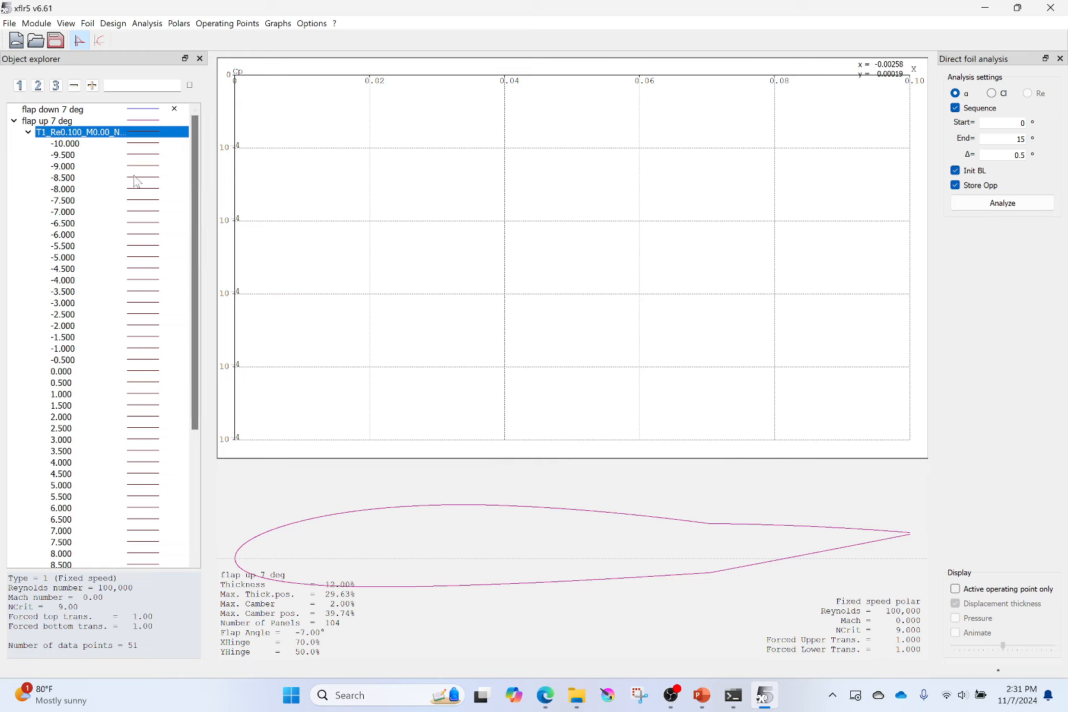
{"action": "scroll", "coordinate": [129, 255], "scroll_direction": "down", "scroll_amount": 5}
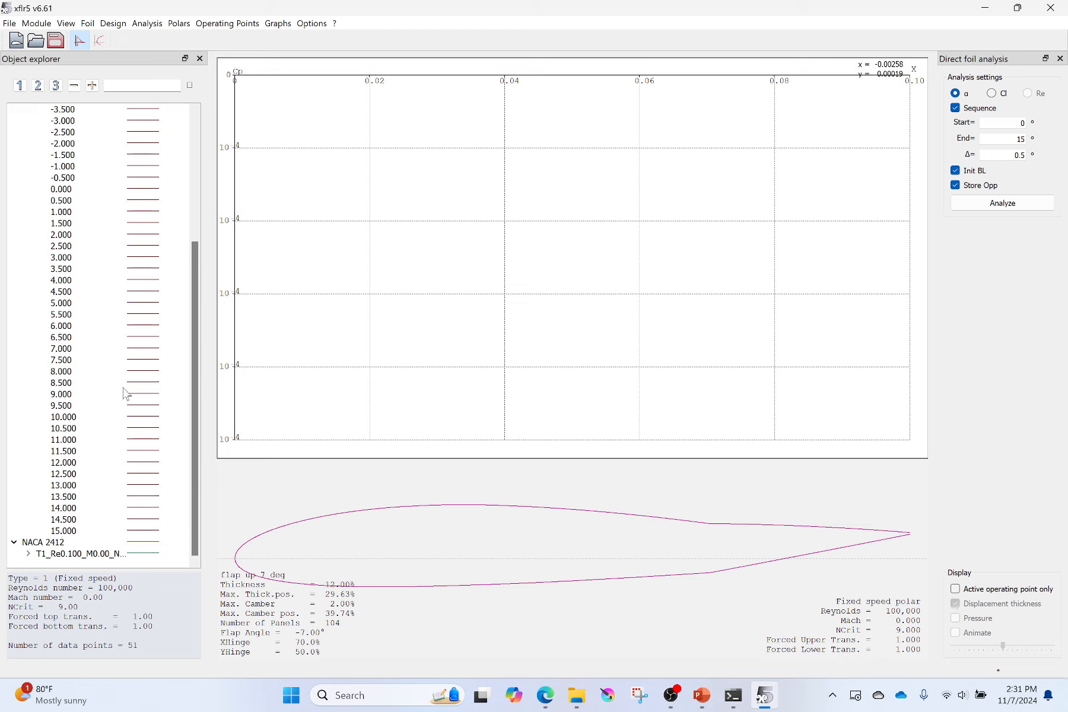
{"action": "scroll", "coordinate": [67, 391], "scroll_direction": "up", "scroll_amount": 5}
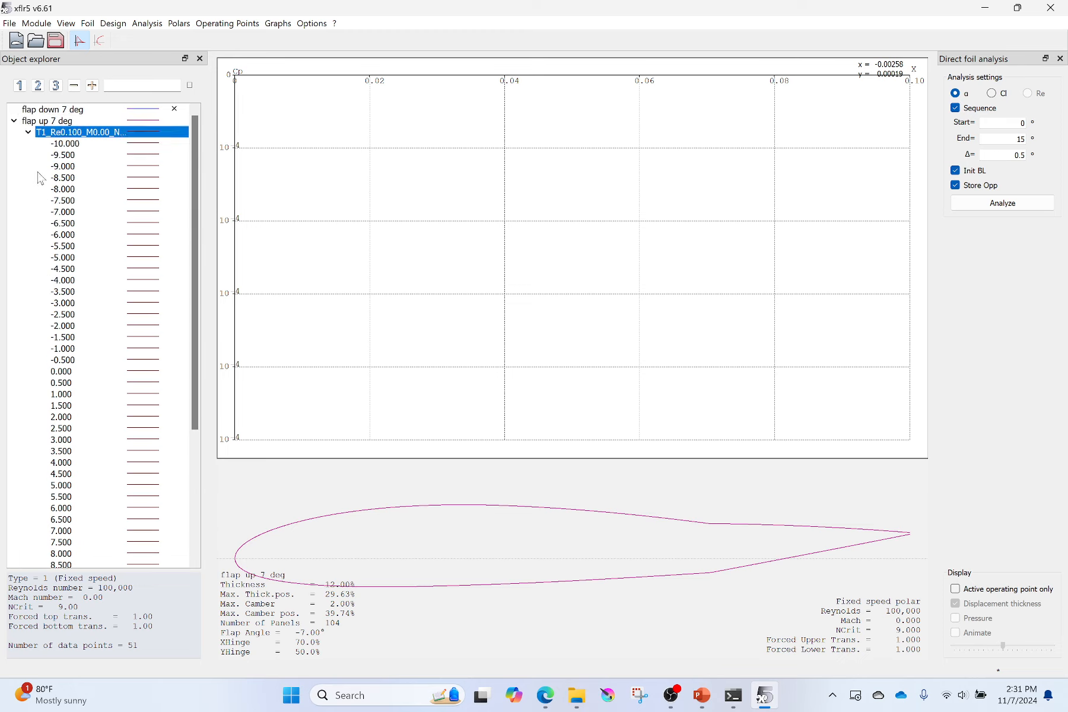
{"action": "left_click", "coordinate": [28, 132]}
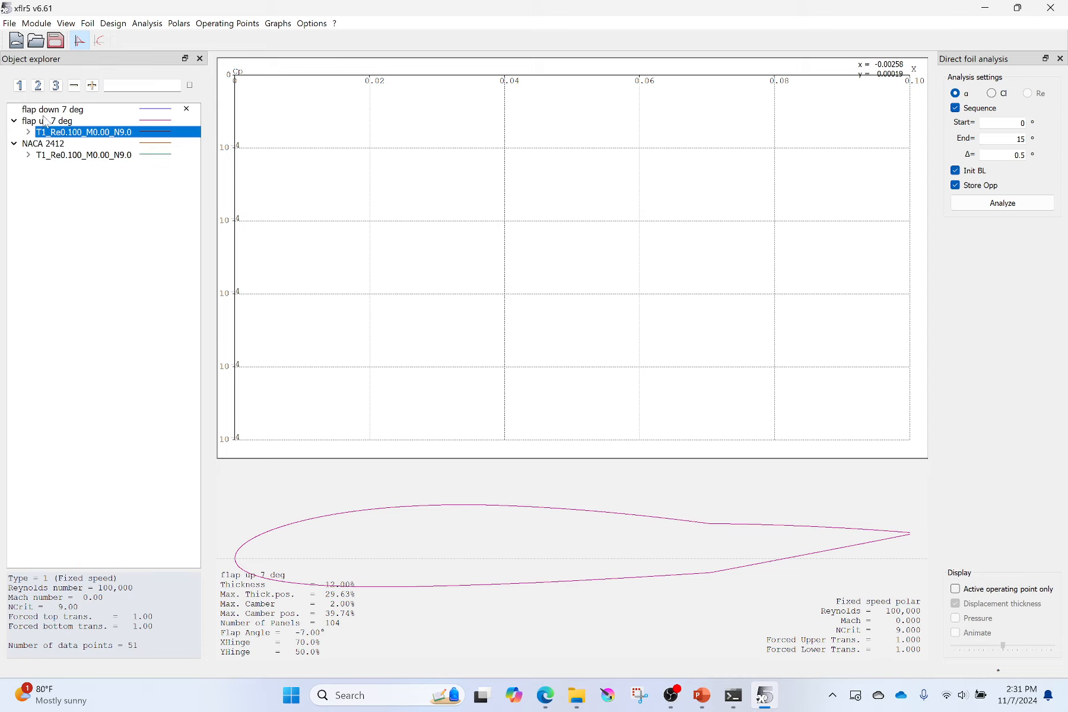
- Define a Type 1 analysis for the flap down 7 deg foil with Reynolds 100000, Mach 0 and NCrit 9
{"action": "left_click", "coordinate": [52, 112]}
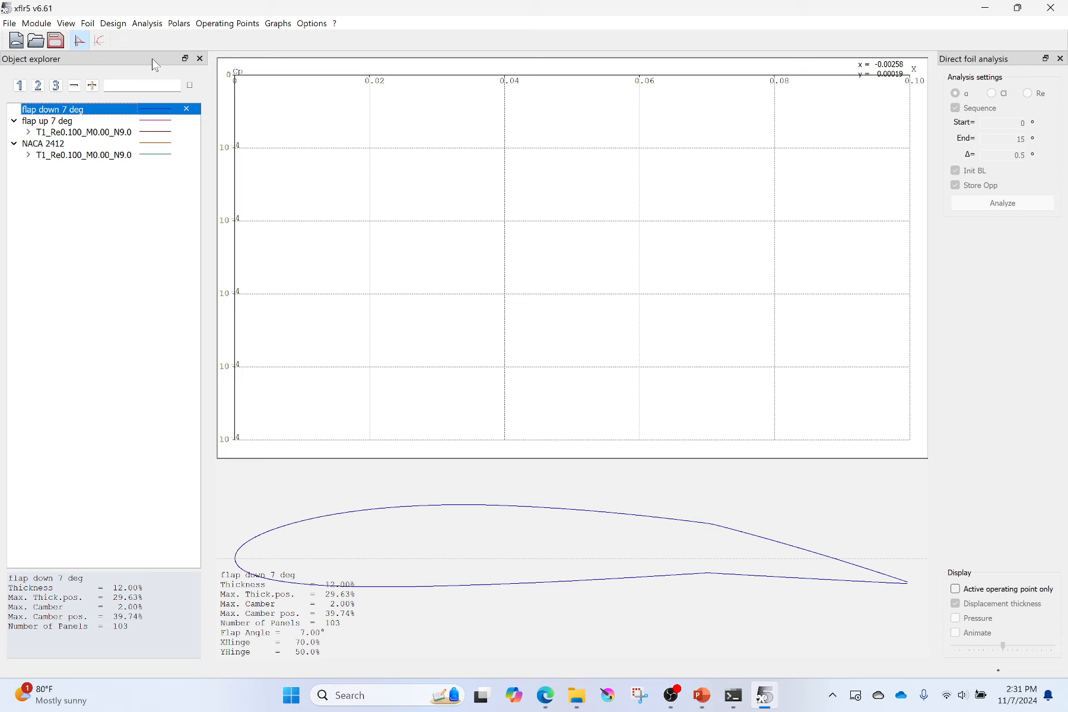
{"action": "left_click", "coordinate": [147, 23]}
{"action": "left_click", "coordinate": [161, 38]}
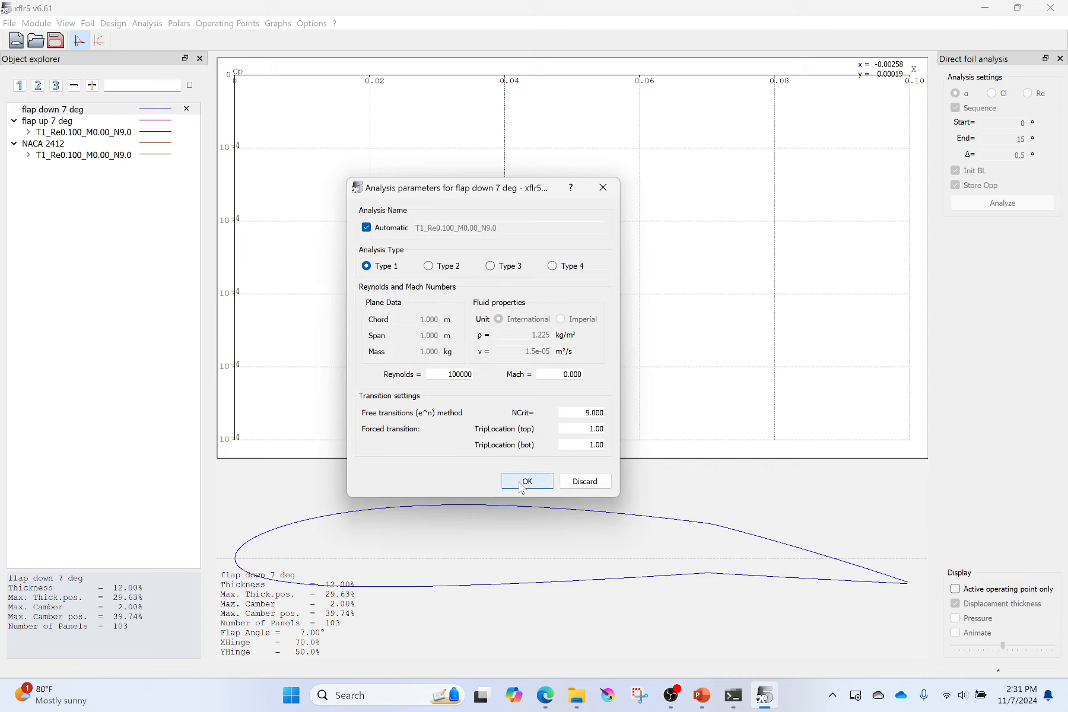
{"action": "left_click", "coordinate": [522, 482]}
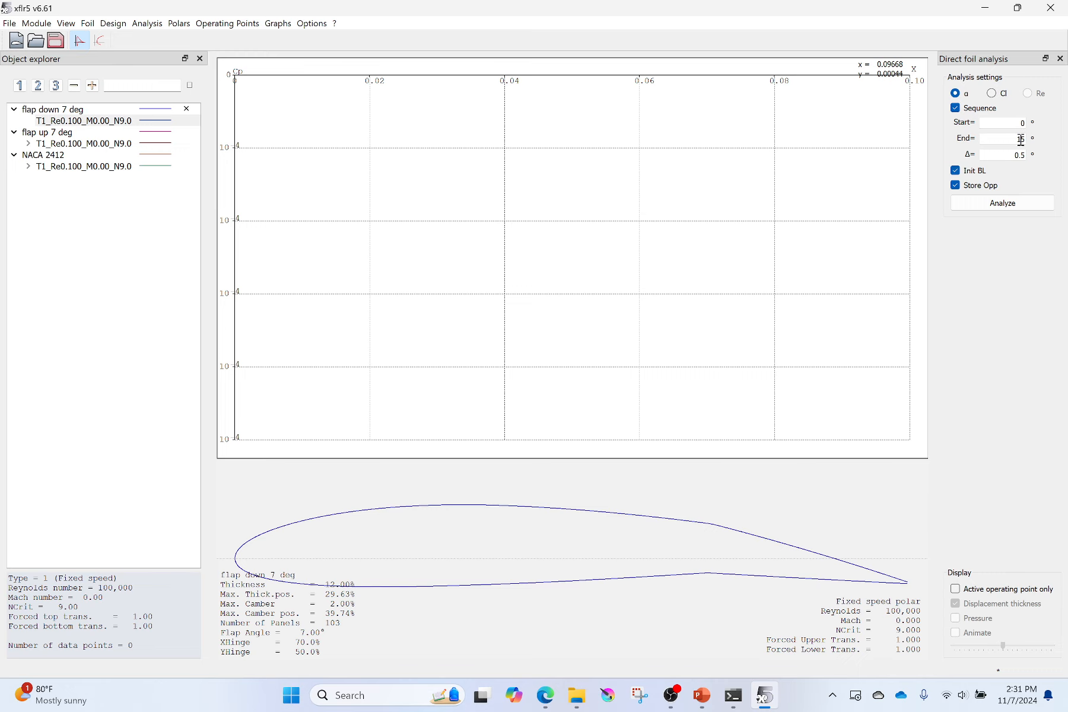
- Analyze the flap down 7 deg foil from 0 to 15° in 0.5° increments and check the log for unconverged angles
{"action": "left_click", "coordinate": [1001, 204]}
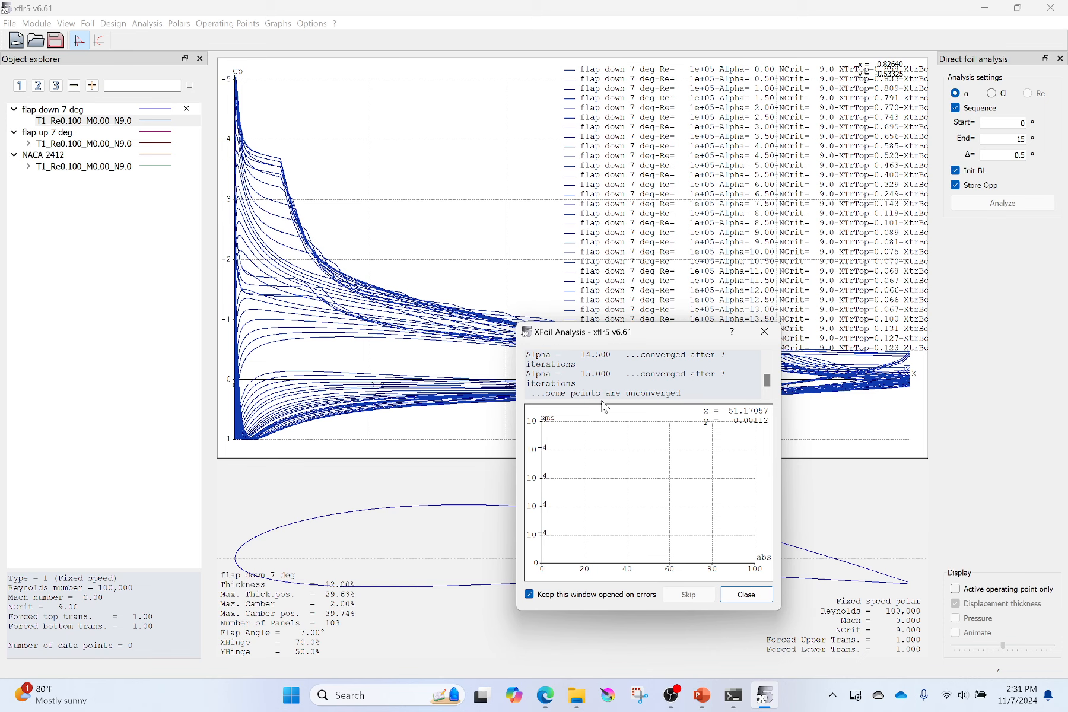
{"action": "left_click_drag", "start_coordinate": [680, 336], "coordinate": [674, 292]}
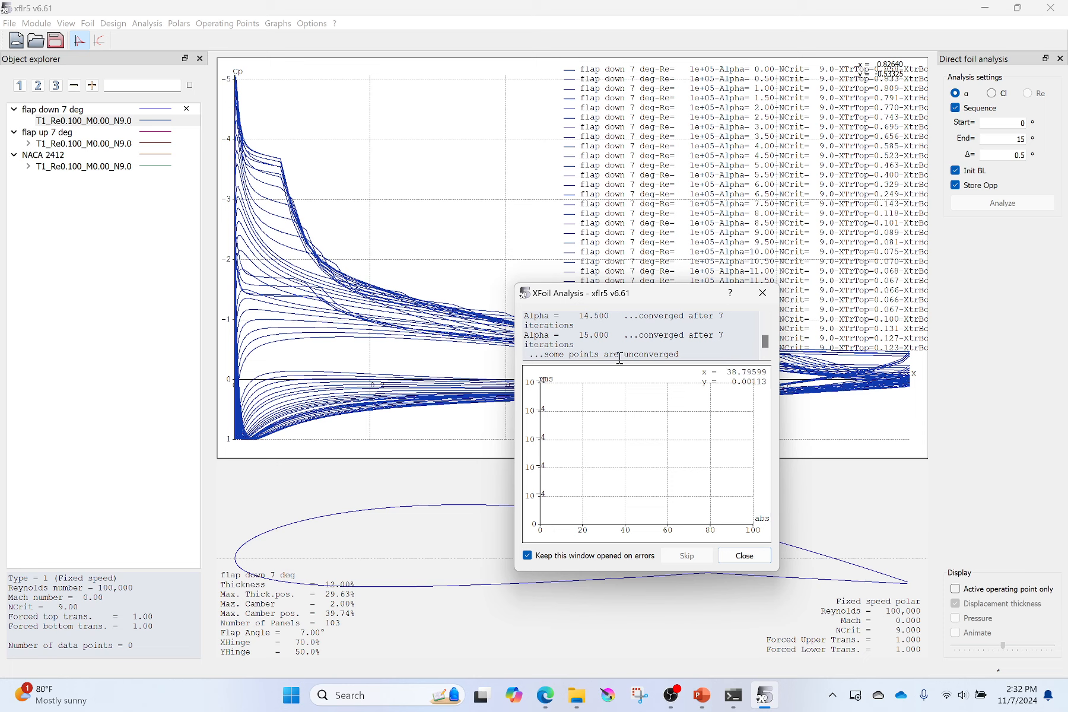
{"action": "scroll", "coordinate": [624, 343], "scroll_direction": "up", "scroll_amount": 1}
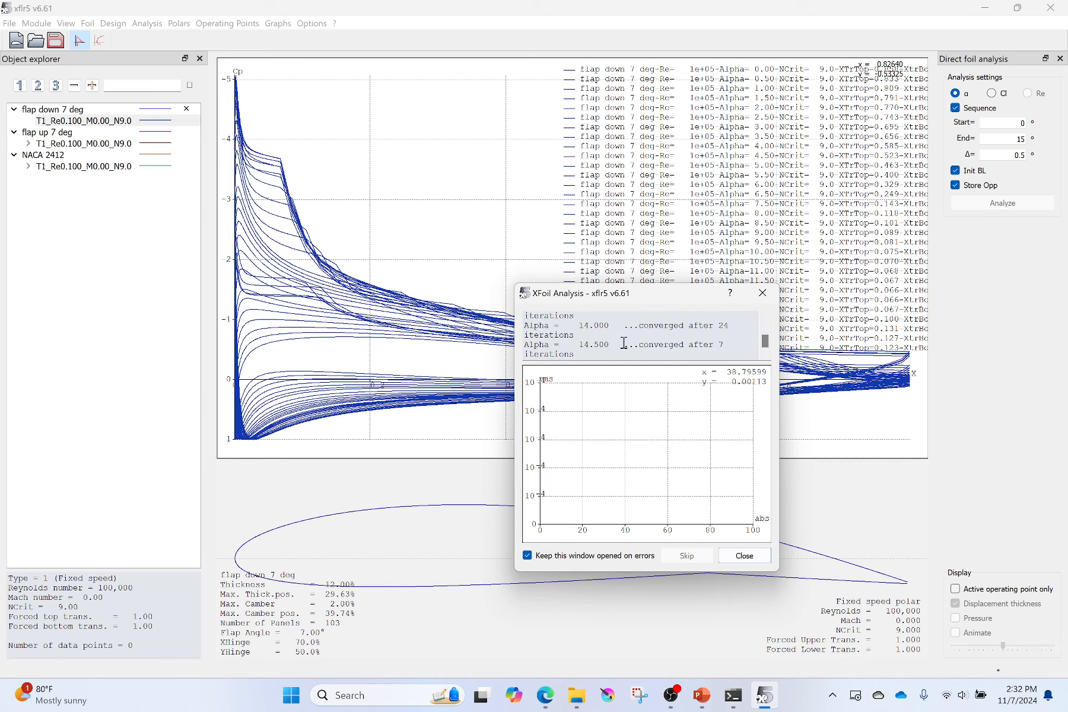
{"action": "scroll", "coordinate": [700, 331], "scroll_direction": "up", "scroll_amount": 2}
{"action": "scroll", "coordinate": [678, 335], "scroll_direction": "up", "scroll_amount": 2}
{"action": "scroll", "coordinate": [691, 330], "scroll_direction": "up", "scroll_amount": 2}
{"action": "left_click", "coordinate": [741, 554]}
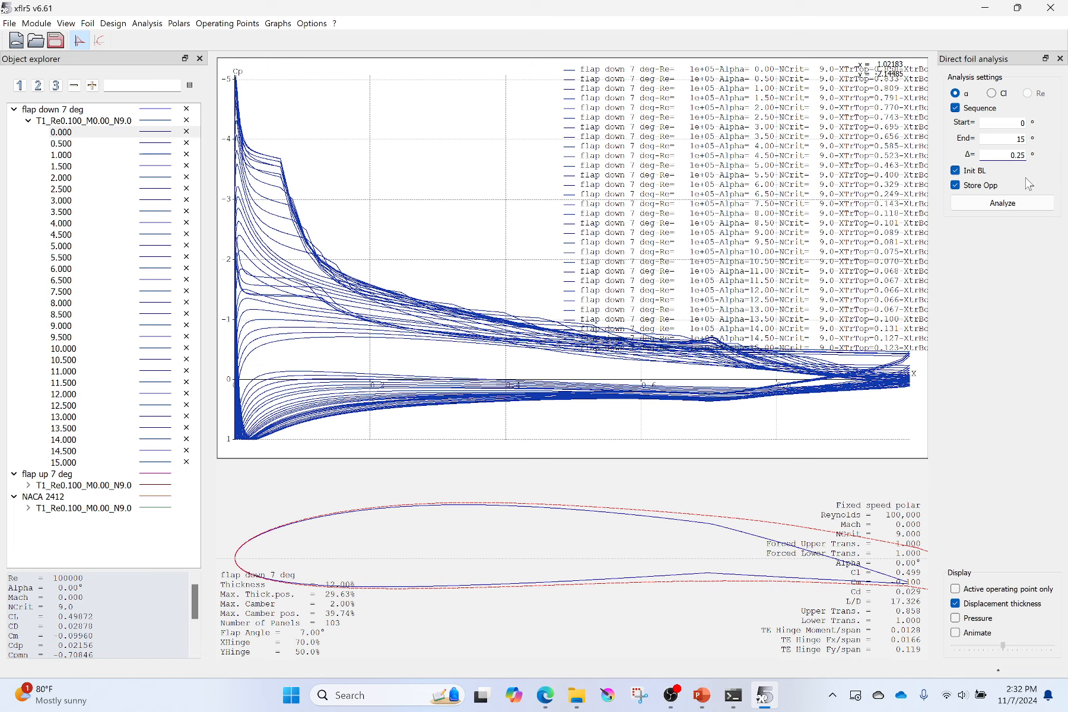
- Rerun the flap down 7 deg analysis from 0 to 15° with a 0.25° increment and review the convergence log
{"action": "left_click", "coordinate": [997, 203]}
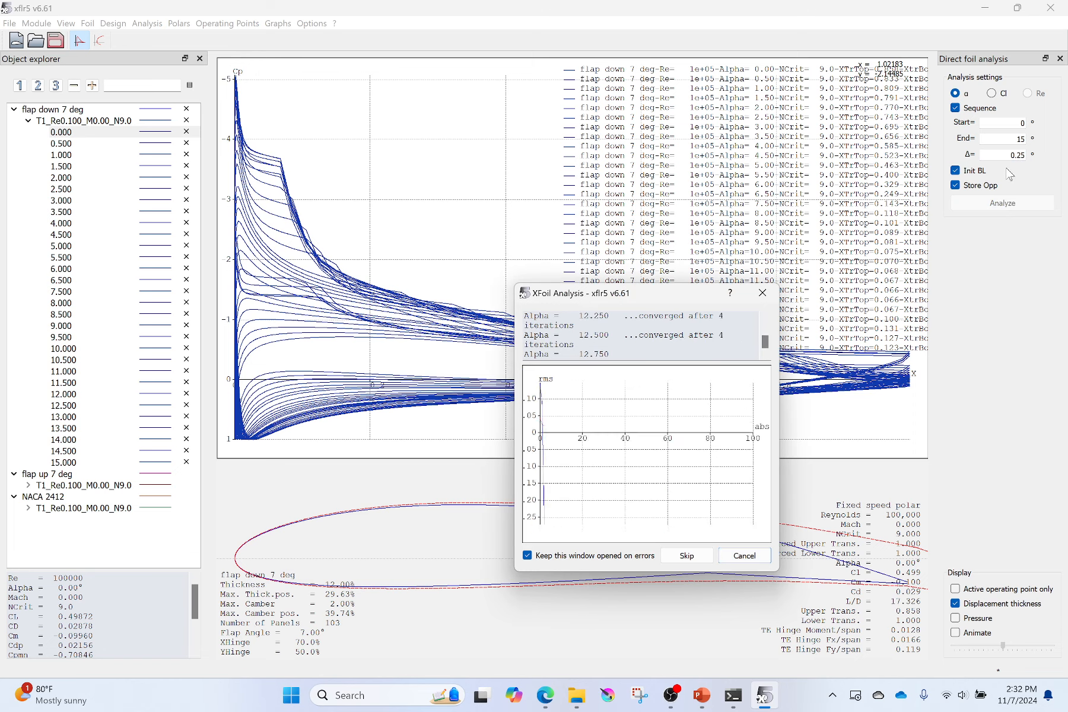
{"action": "scroll", "coordinate": [675, 344], "scroll_direction": "up", "scroll_amount": 2}
{"action": "scroll", "coordinate": [673, 345], "scroll_direction": "up", "scroll_amount": 10}
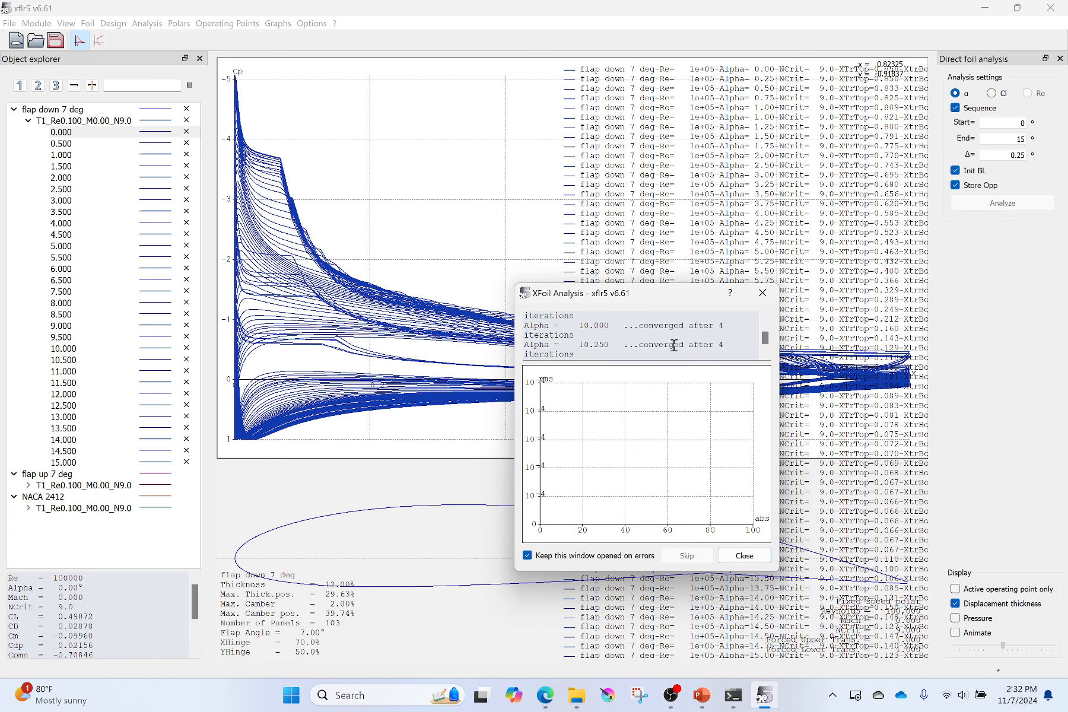
{"action": "scroll", "coordinate": [673, 345], "scroll_direction": "up", "scroll_amount": 1}
{"action": "scroll", "coordinate": [711, 329], "scroll_direction": "up", "scroll_amount": 1}
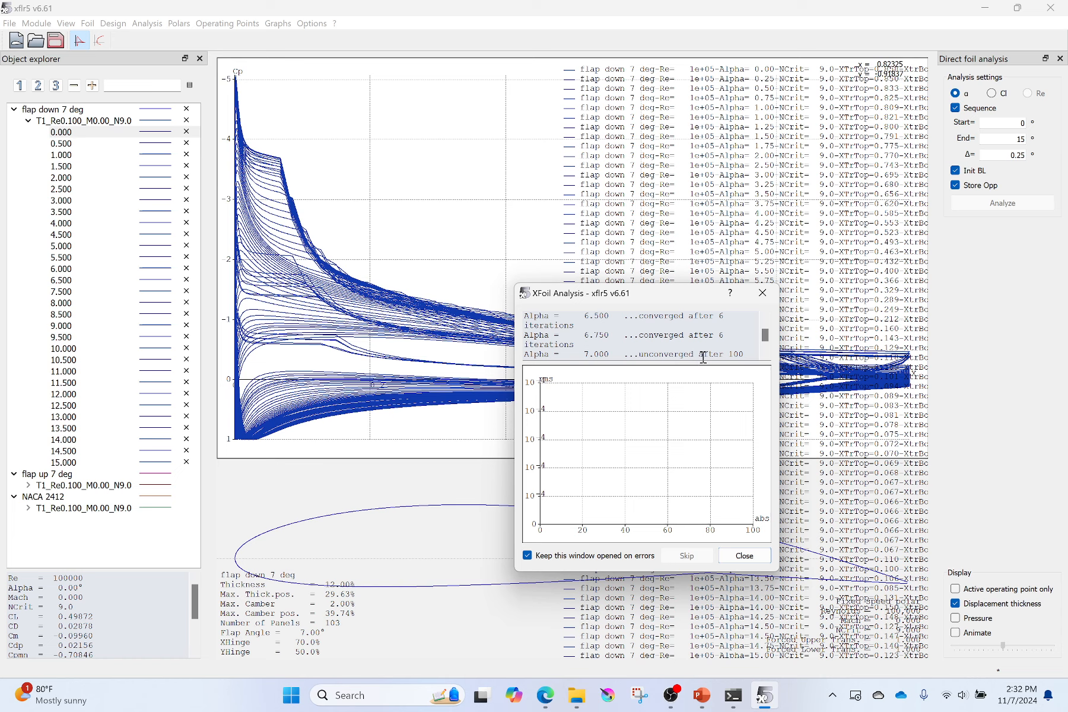
{"action": "scroll", "coordinate": [703, 357], "scroll_direction": "up", "scroll_amount": 6}
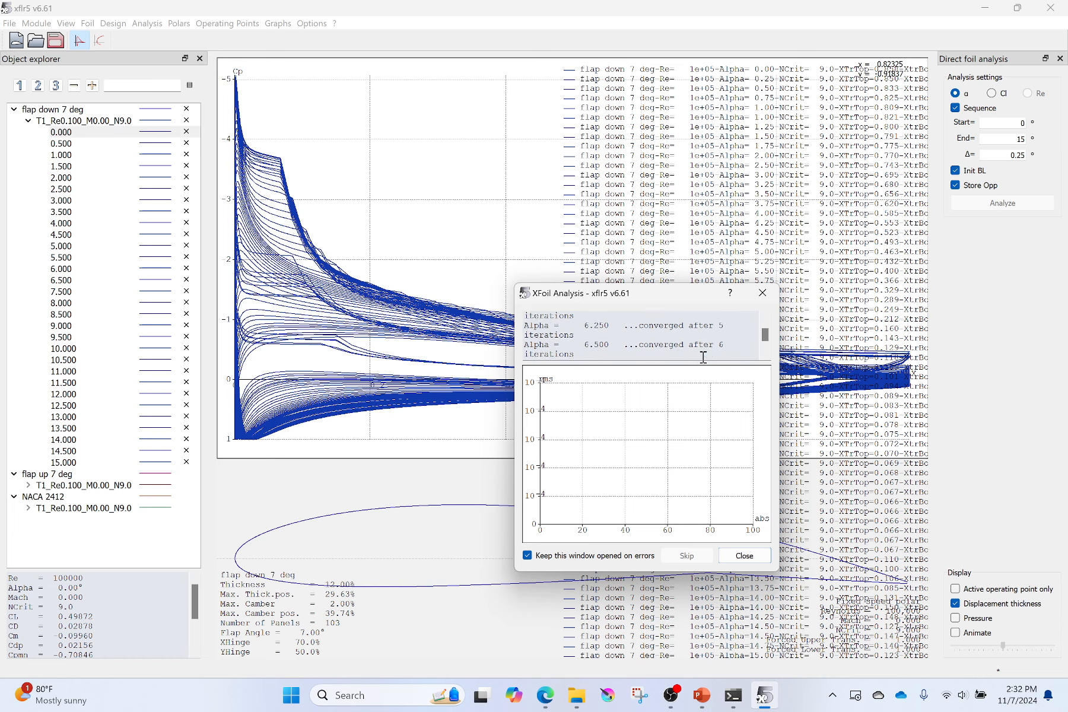
{"action": "scroll", "coordinate": [703, 356], "scroll_direction": "down", "scroll_amount": 1}
{"action": "left_click", "coordinate": [741, 556]}
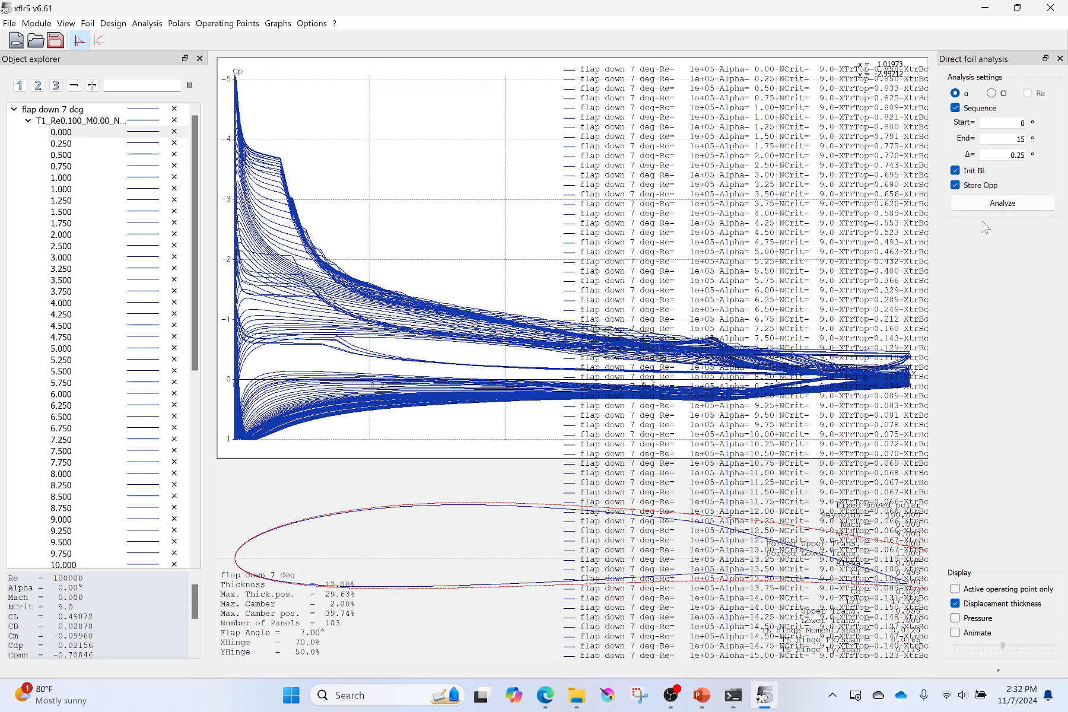
- Set the angle increment to 0.3°, rerun the flap down 7 deg analysis from 0 to 15° and review the convergence log
{"action": "left_click_drag", "start_coordinate": [1012, 153], "coordinate": [1039, 157]}
{"action": "type", "text": "0."}
{"action": "left_click_drag", "start_coordinate": [1015, 136], "coordinate": [1025, 140]}
{"action": "left_click", "coordinate": [1001, 203]}
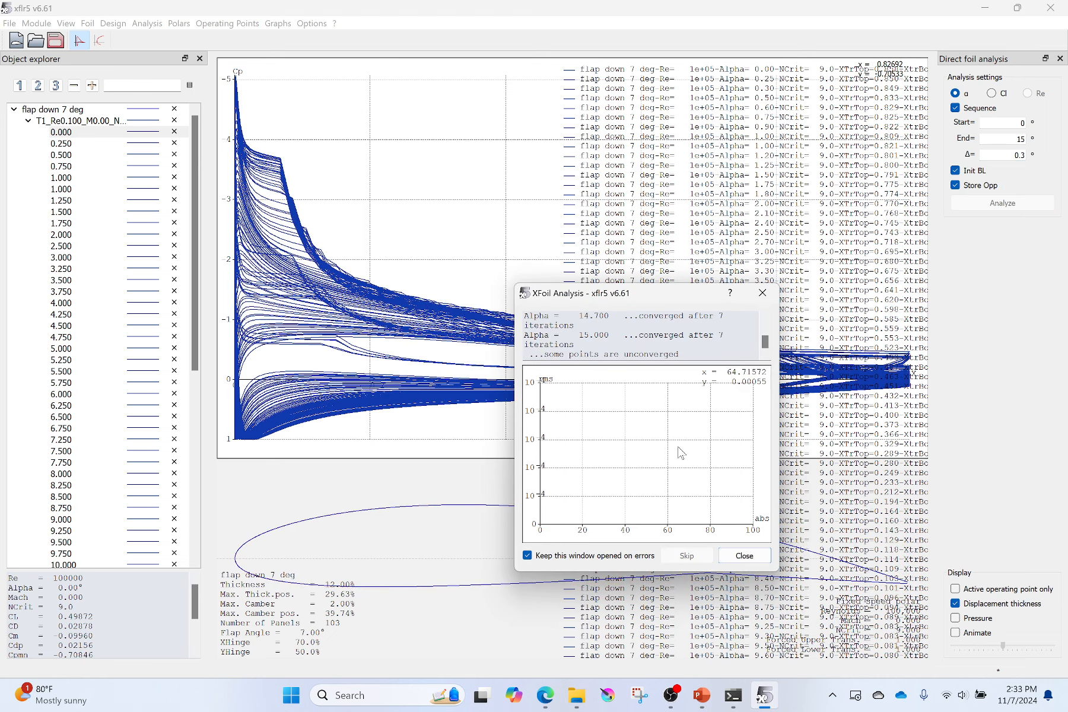
{"action": "scroll", "coordinate": [674, 347], "scroll_direction": "up", "scroll_amount": 5}
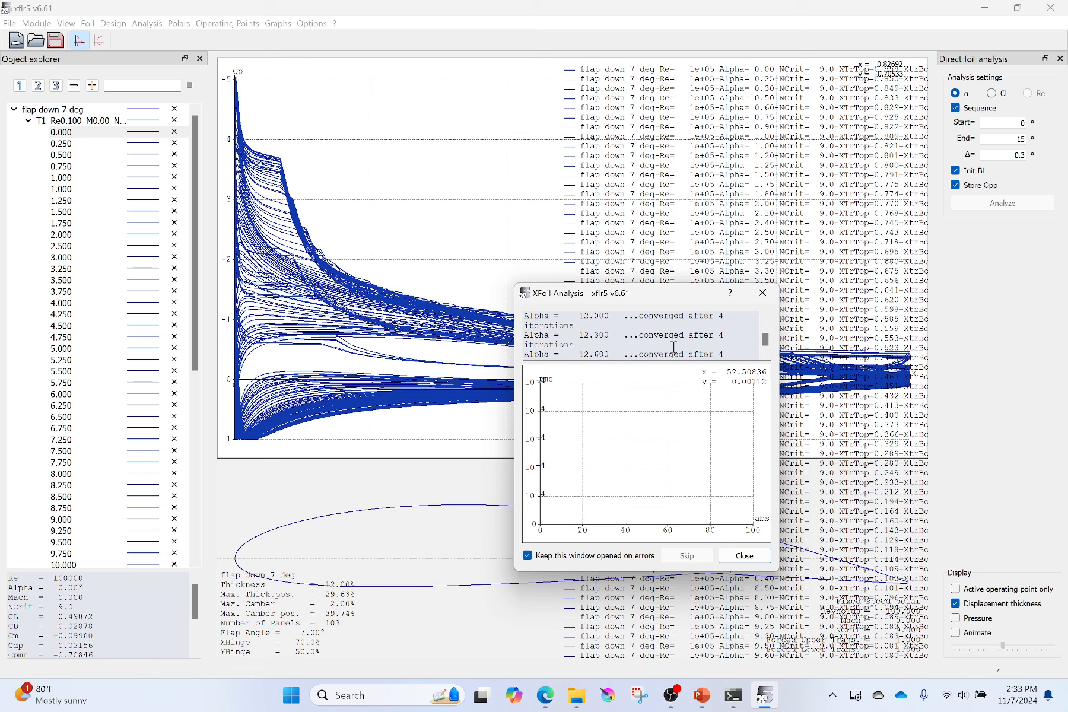
{"action": "scroll", "coordinate": [674, 347], "scroll_direction": "up", "scroll_amount": 2}
{"action": "scroll", "coordinate": [674, 347], "scroll_direction": "up", "scroll_amount": 2}
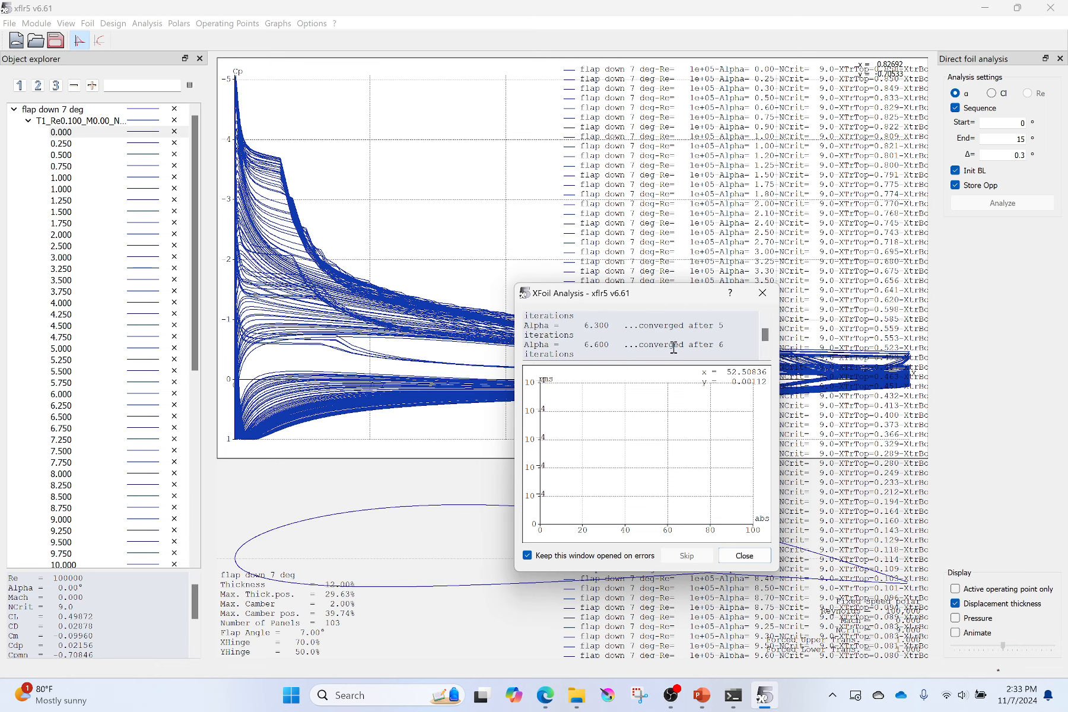
{"action": "scroll", "coordinate": [674, 347], "scroll_direction": "down", "scroll_amount": 2}
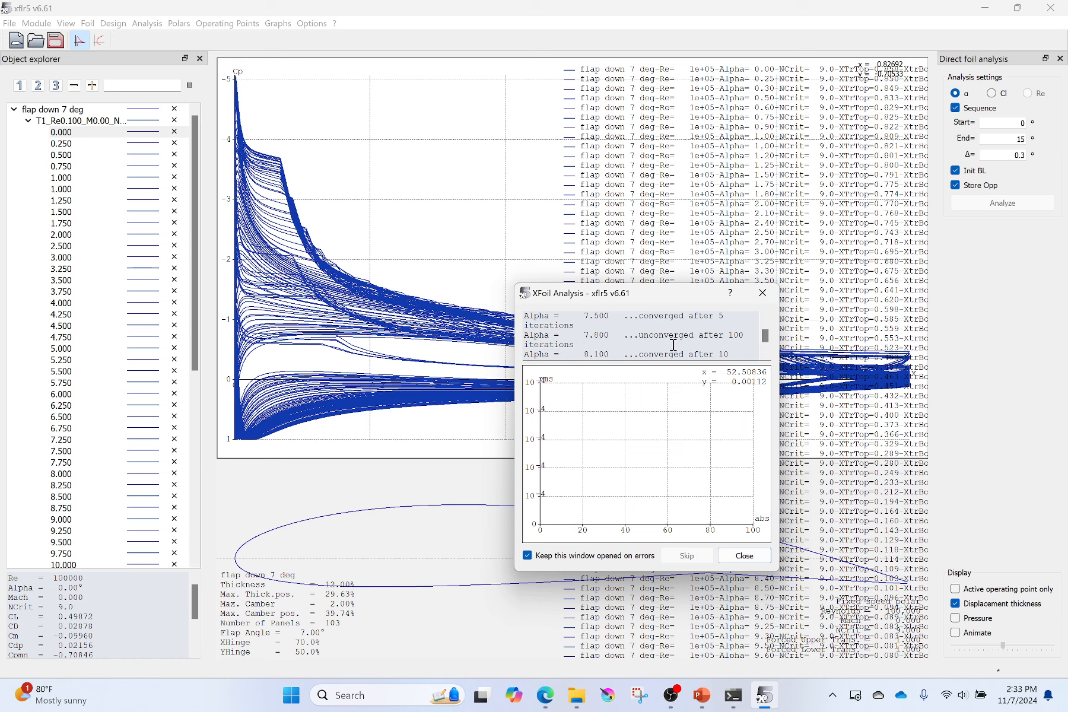
{"action": "scroll", "coordinate": [667, 347], "scroll_direction": "down", "scroll_amount": 2}
{"action": "scroll", "coordinate": [660, 349], "scroll_direction": "down", "scroll_amount": 3}
{"action": "left_click", "coordinate": [744, 557]}
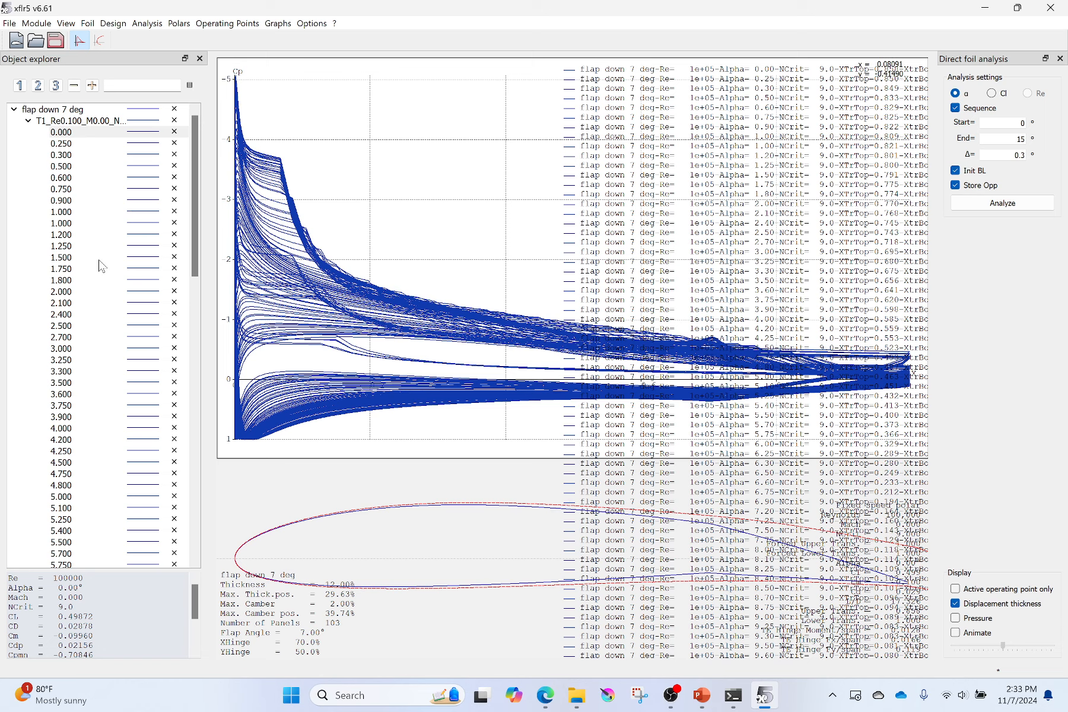
- Check the stored flap down 7 deg operating points and analyze the foil from 0 to -10° in 0.3° increments
{"action": "scroll", "coordinate": [101, 265], "scroll_direction": "down", "scroll_amount": 19}
{"action": "scroll", "coordinate": [100, 266], "scroll_direction": "down", "scroll_amount": 5}
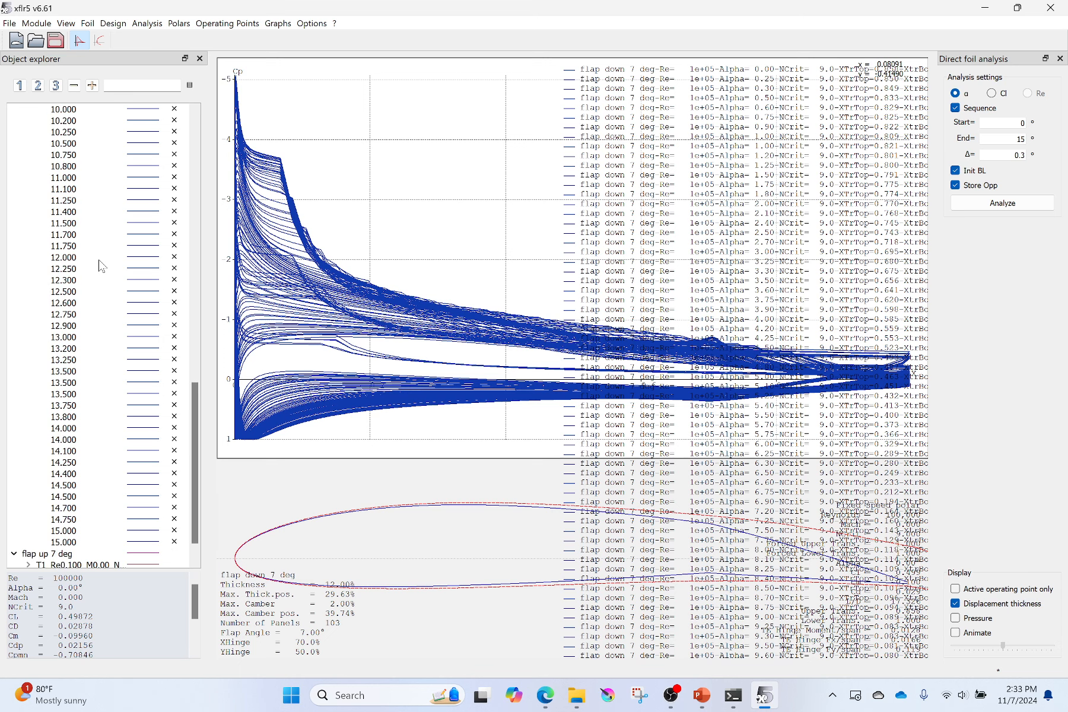
{"action": "scroll", "coordinate": [100, 265], "scroll_direction": "up", "scroll_amount": 20}
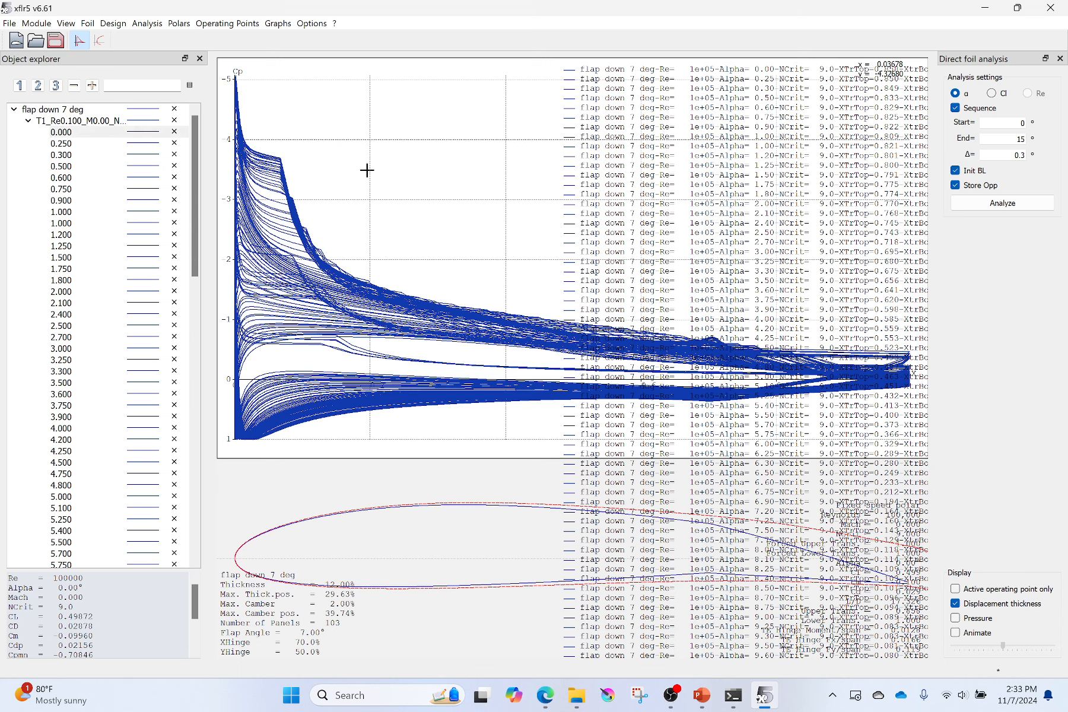
{"action": "left_click_drag", "start_coordinate": [1017, 137], "coordinate": [1023, 137]}
{"action": "left_click", "coordinate": [986, 205]}
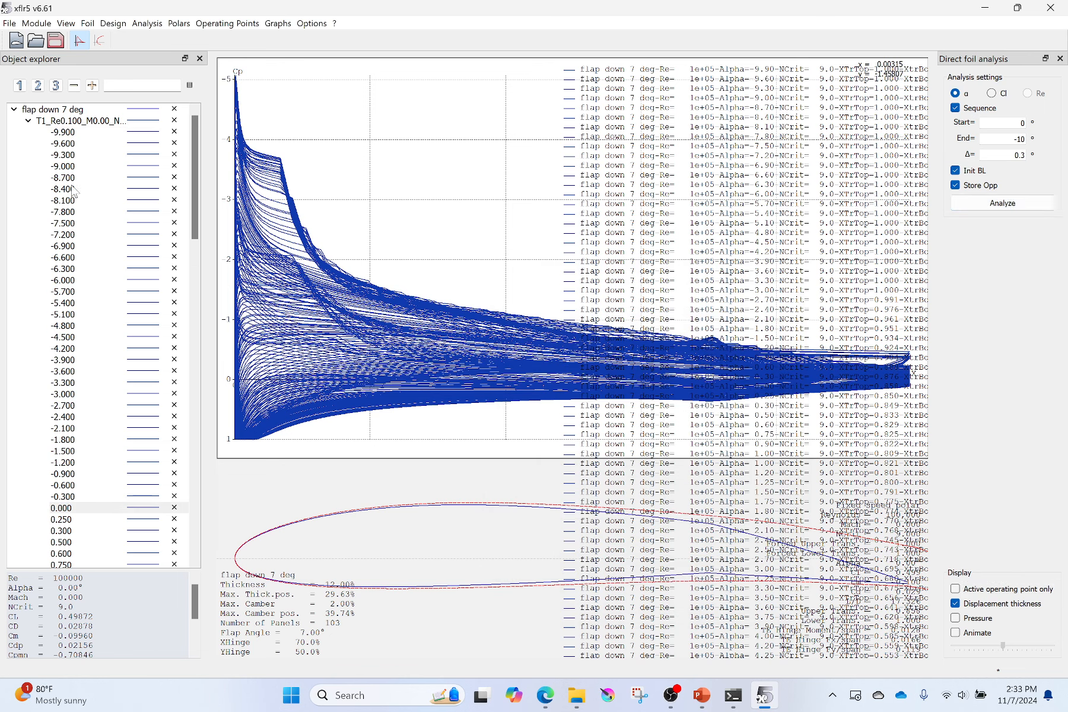
- Hide and collapse the flap down 7 deg operating points, and show the polars of all three foils in the polar view
{"action": "left_click", "coordinate": [178, 122]}
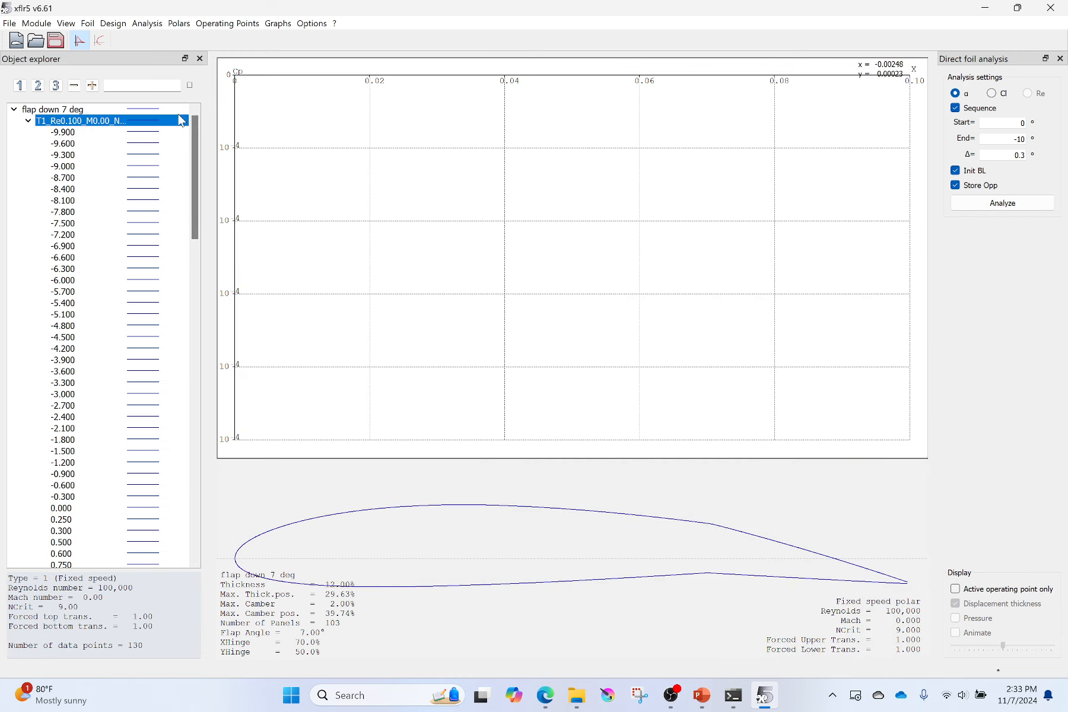
{"action": "left_click", "coordinate": [28, 120]}
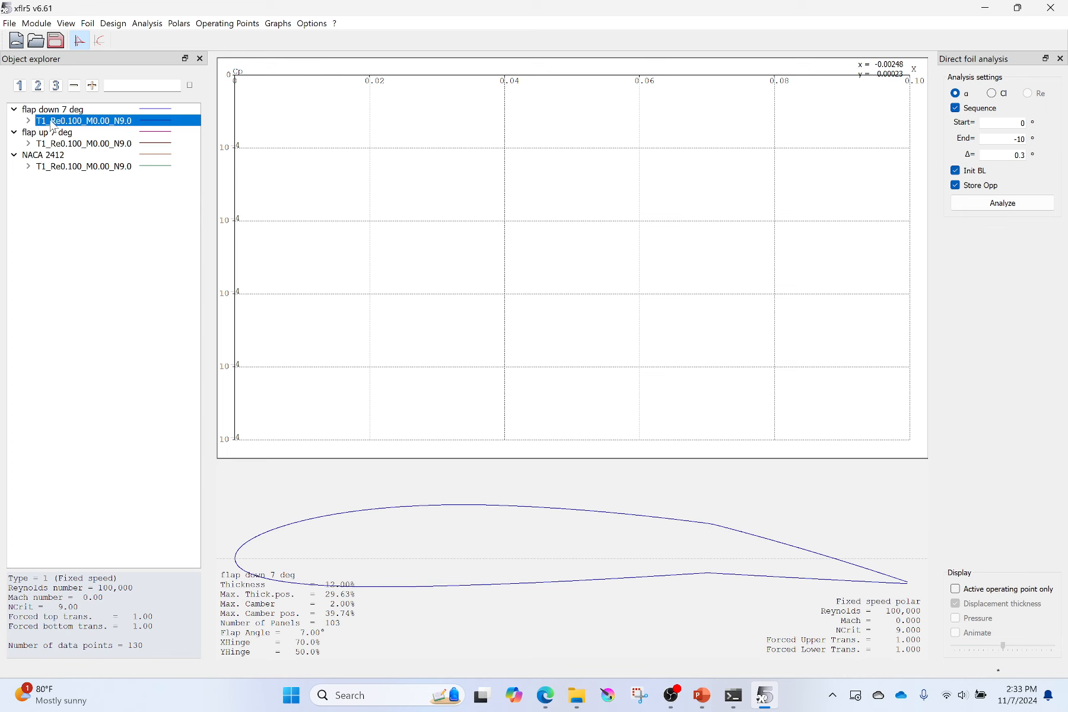
{"action": "left_click", "coordinate": [99, 41]}
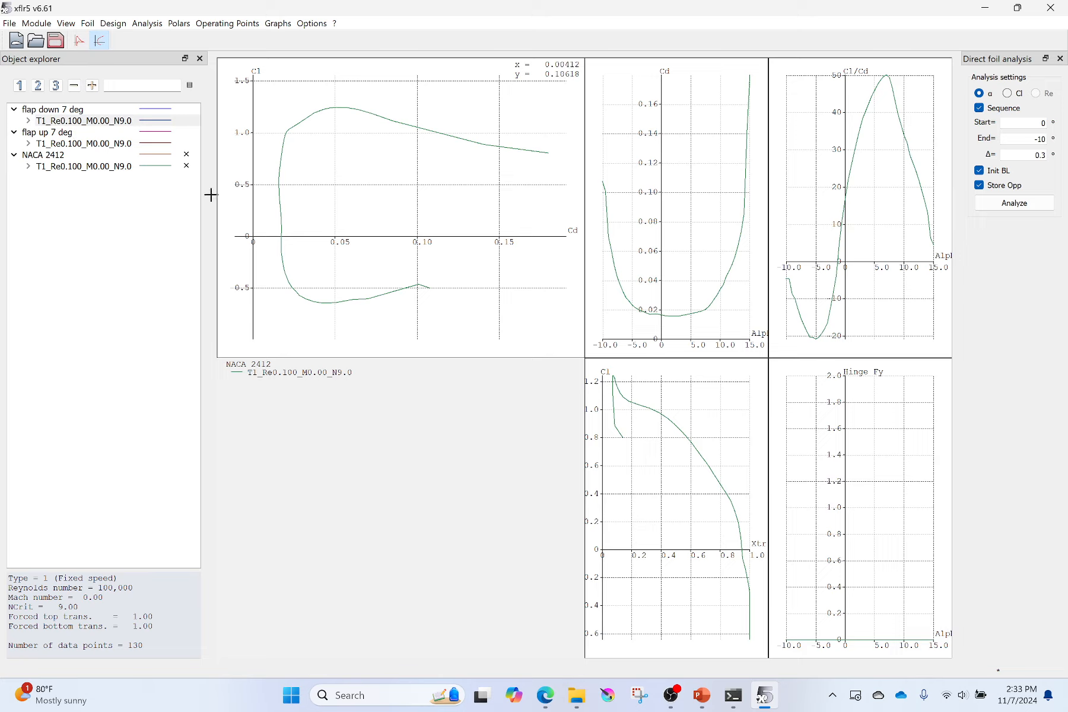
{"action": "left_click", "coordinate": [108, 110]}
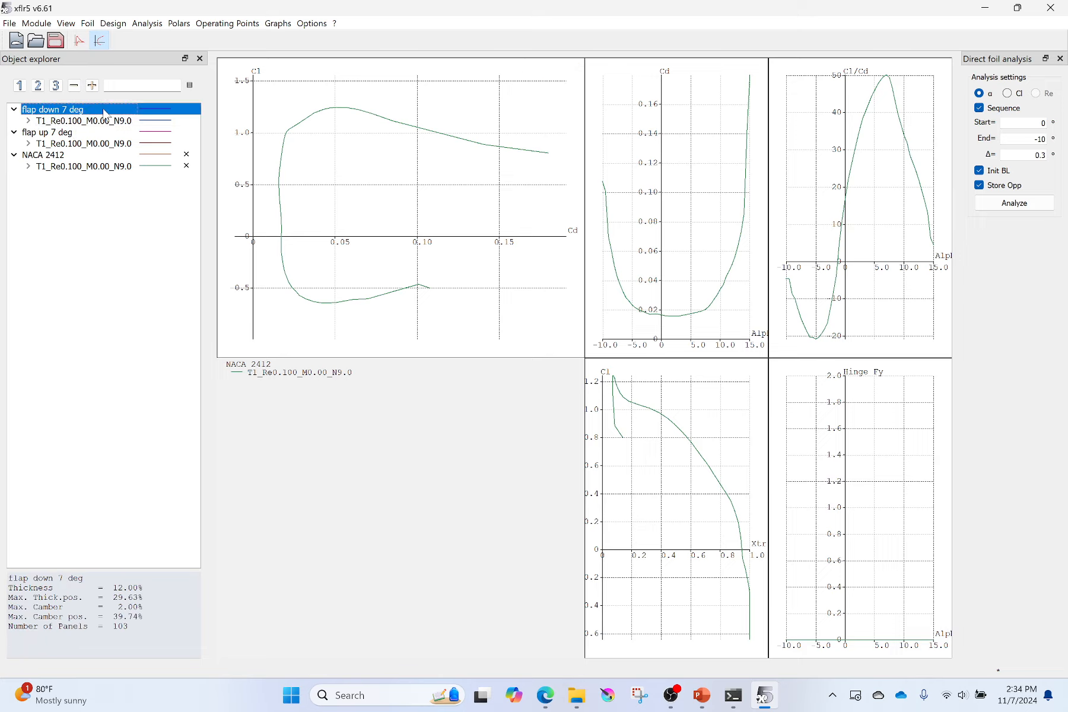
{"action": "right_click", "coordinate": [454, 178]}
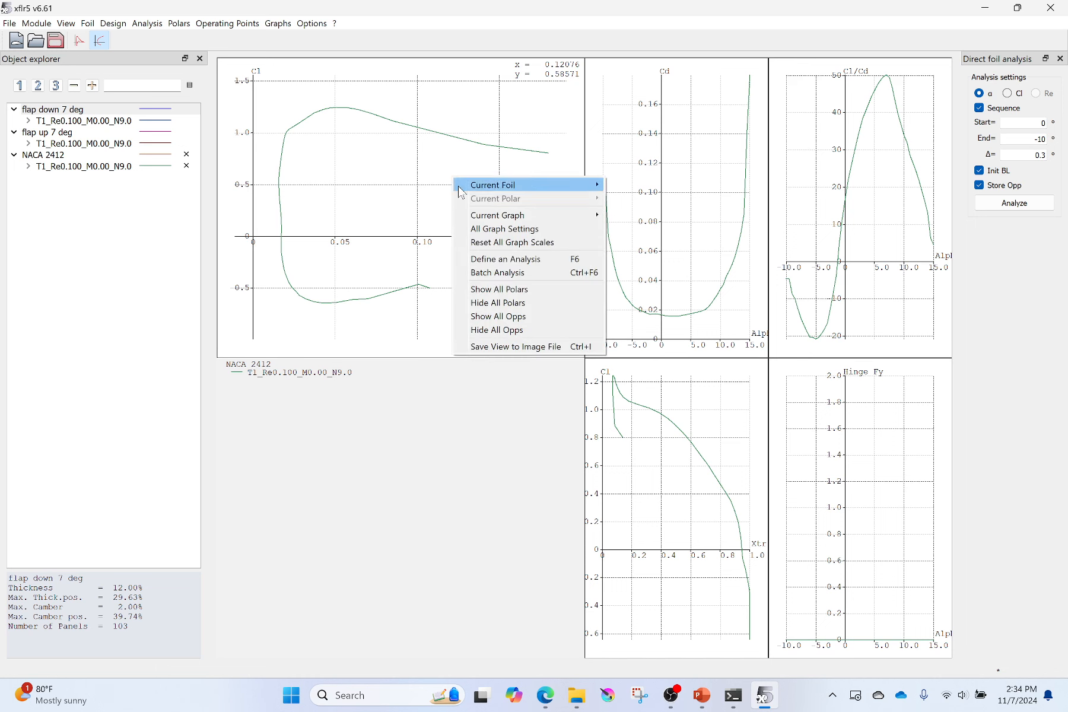
{"action": "left_click", "coordinate": [508, 290]}
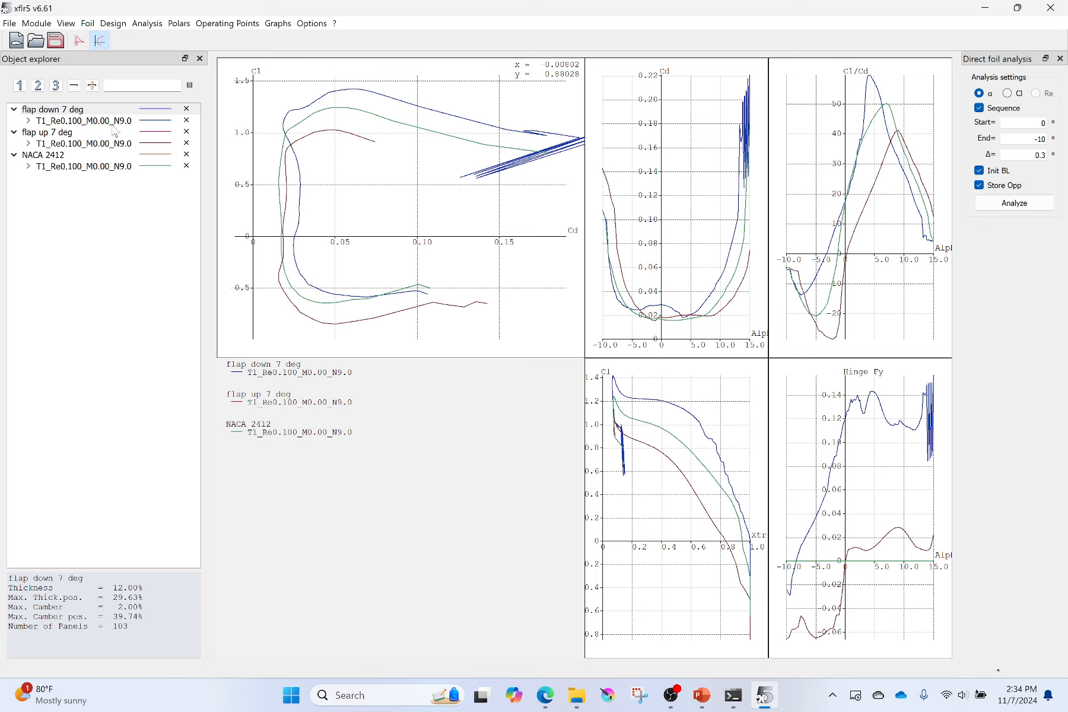
- Look through the operating points stored under the flap down 7 deg polar and collapse the list
{"action": "left_click", "coordinate": [28, 121]}
{"action": "scroll", "coordinate": [89, 305], "scroll_direction": "down", "scroll_amount": 10}
{"action": "scroll", "coordinate": [90, 306], "scroll_direction": "down", "scroll_amount": 20}
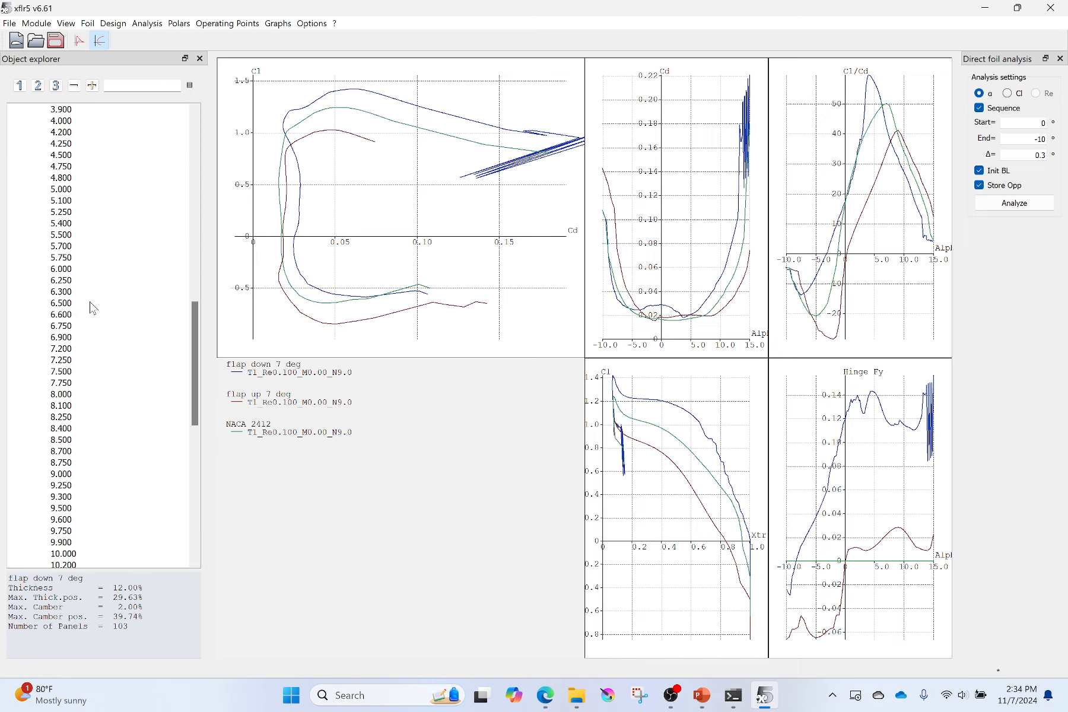
{"action": "scroll", "coordinate": [141, 393], "scroll_direction": "up", "scroll_amount": 20}
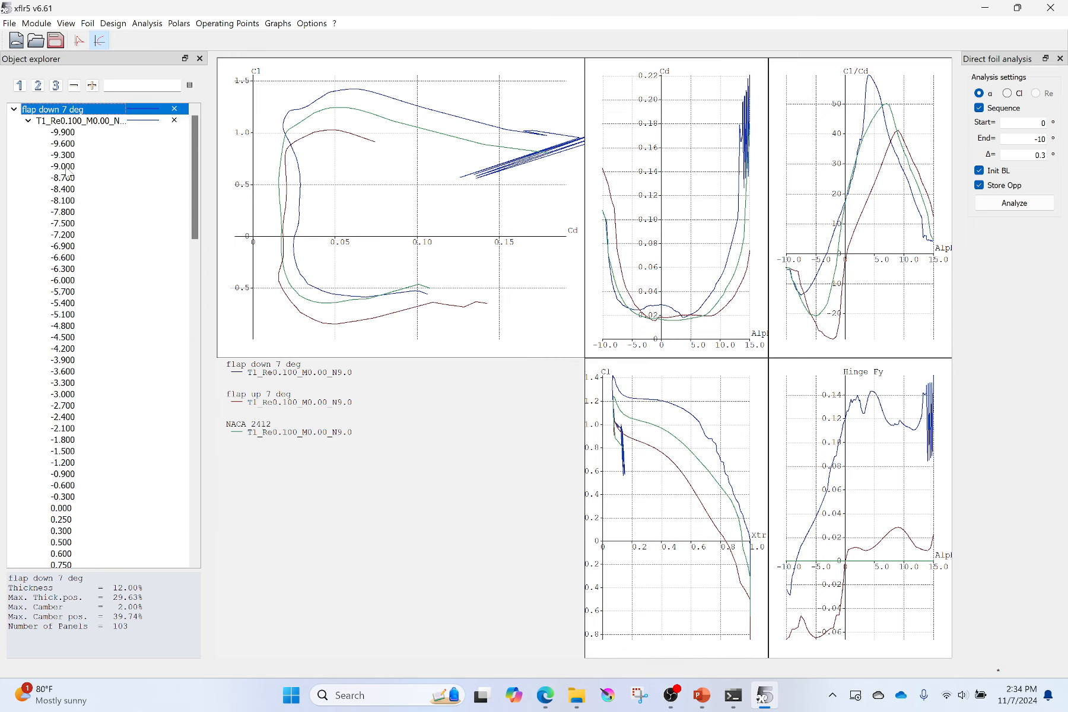
{"action": "left_click", "coordinate": [28, 120]}
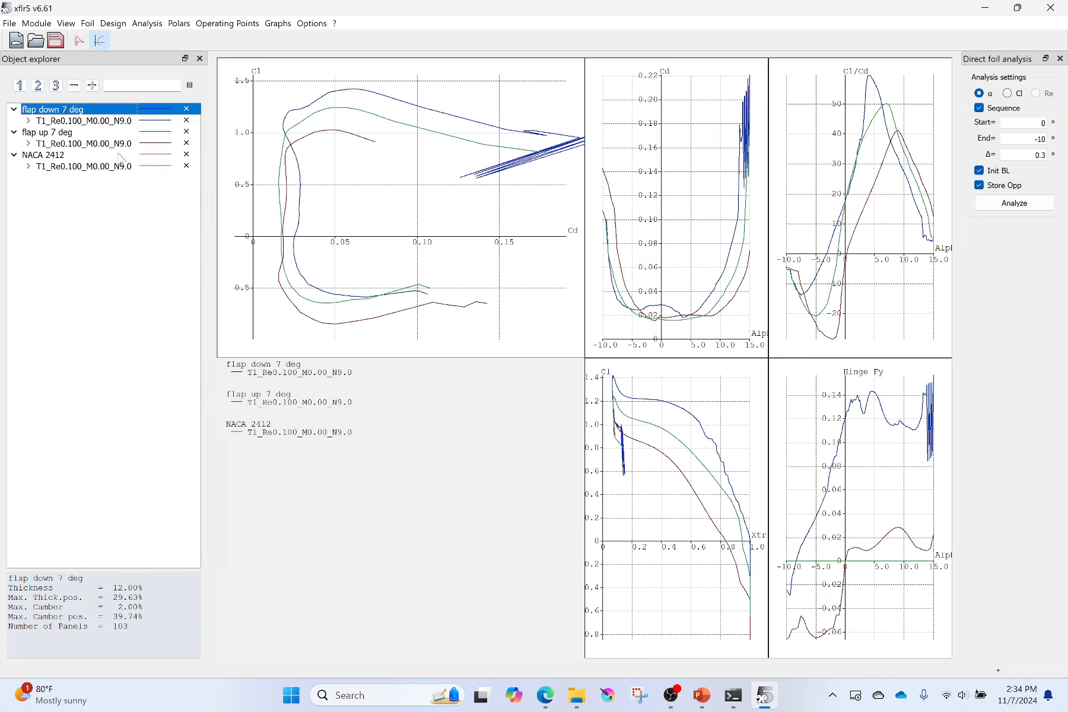
- Thicken the polar curves of flap down 7 deg, flap up 7 deg and NACA 2412 to the same heavier line width
{"action": "right_click", "coordinate": [158, 123]}
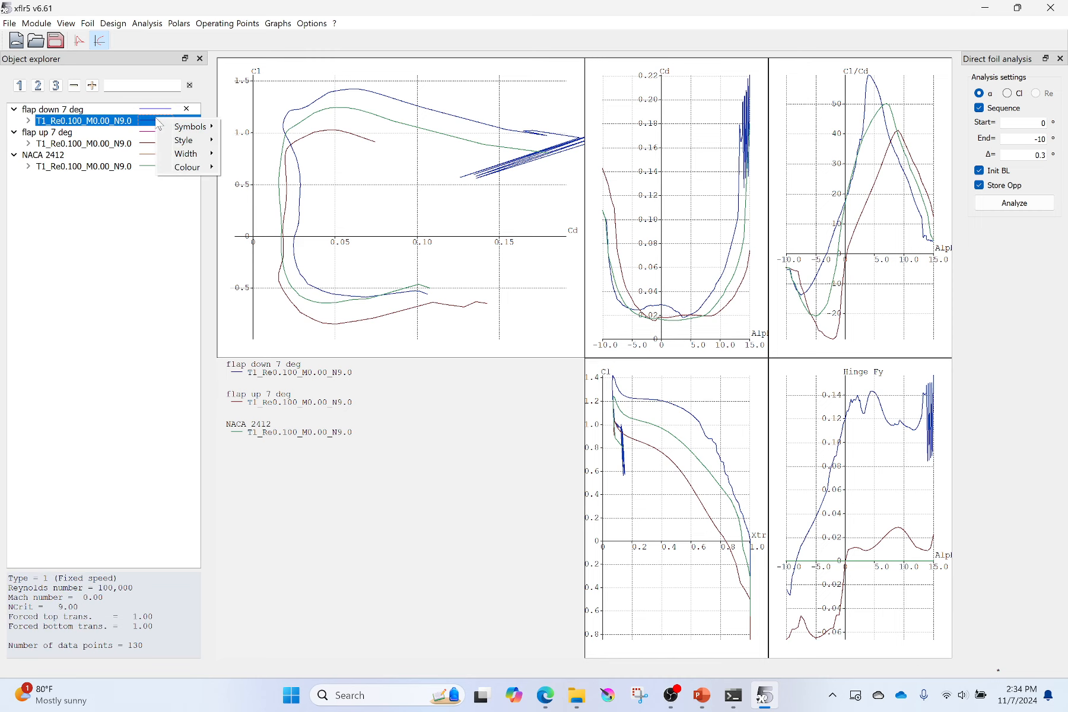
{"action": "mouse_move", "coordinate": [182, 167]}
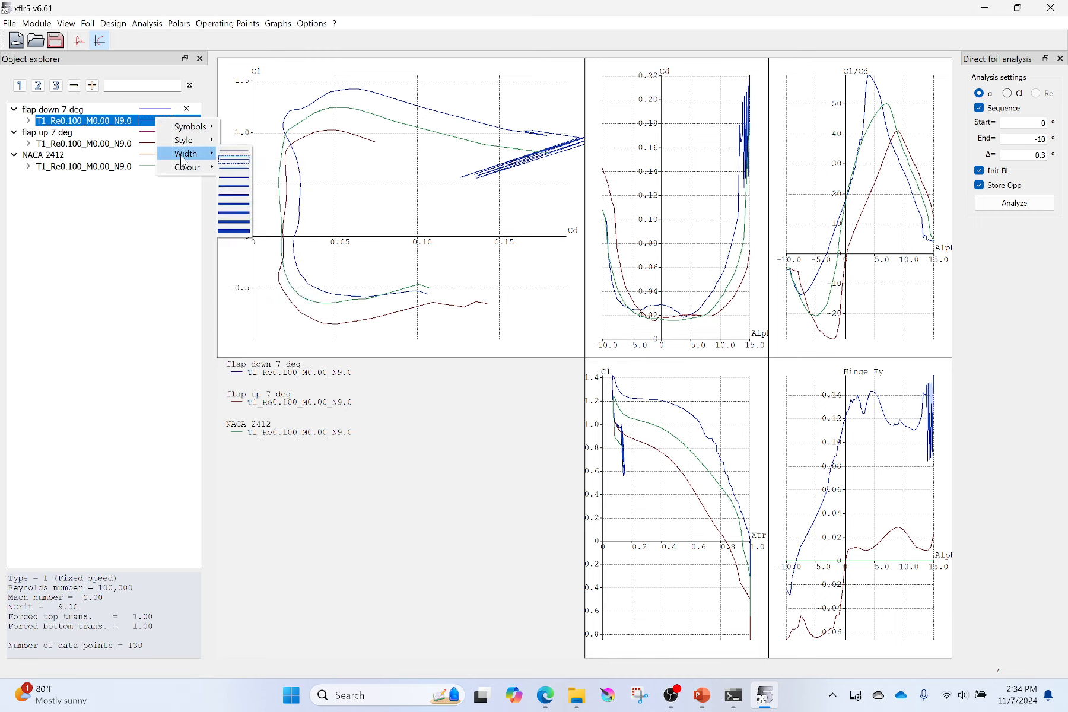
{"action": "left_click", "coordinate": [229, 186]}
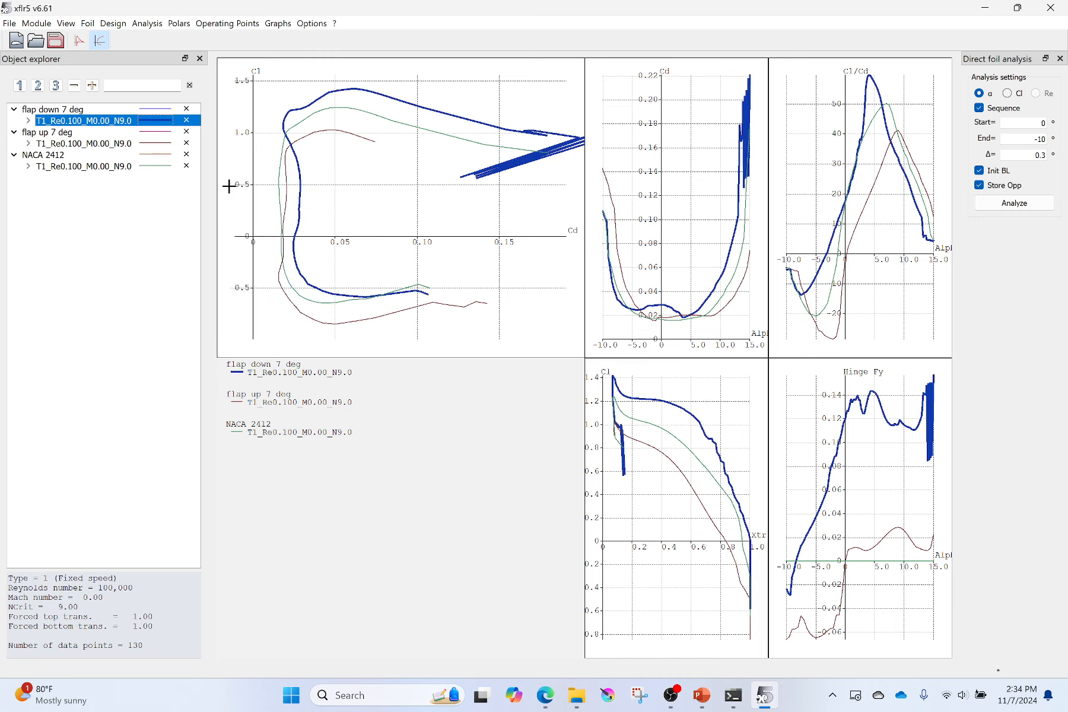
{"action": "right_click", "coordinate": [153, 143]}
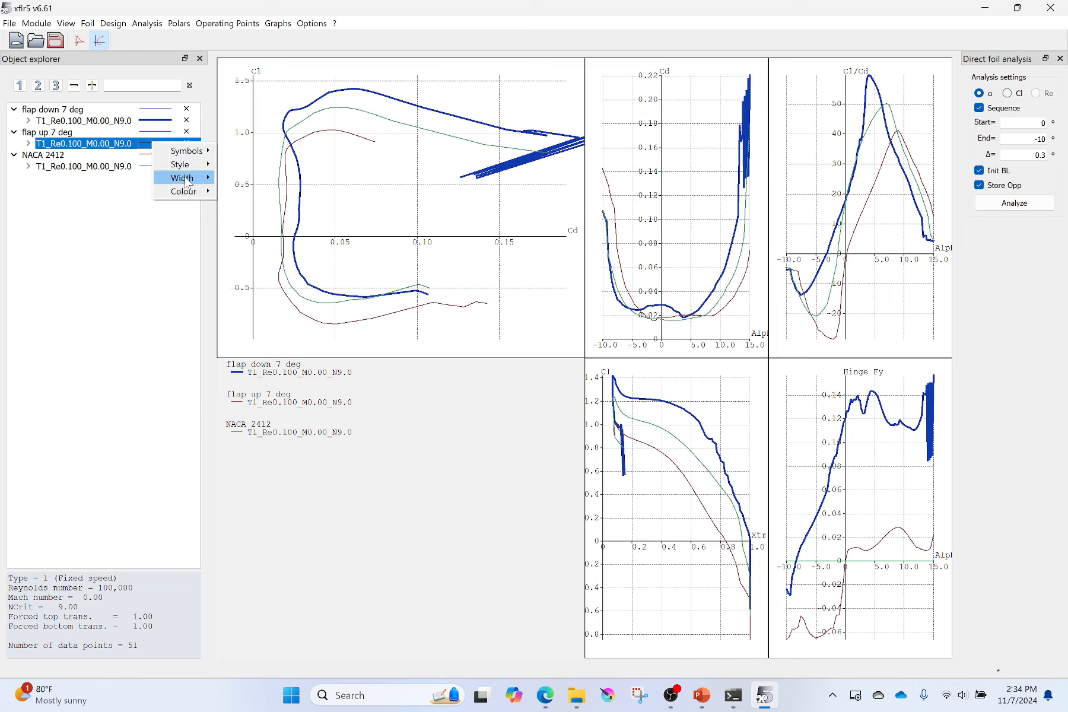
{"action": "mouse_move", "coordinate": [182, 177]}
{"action": "left_click", "coordinate": [223, 209]}
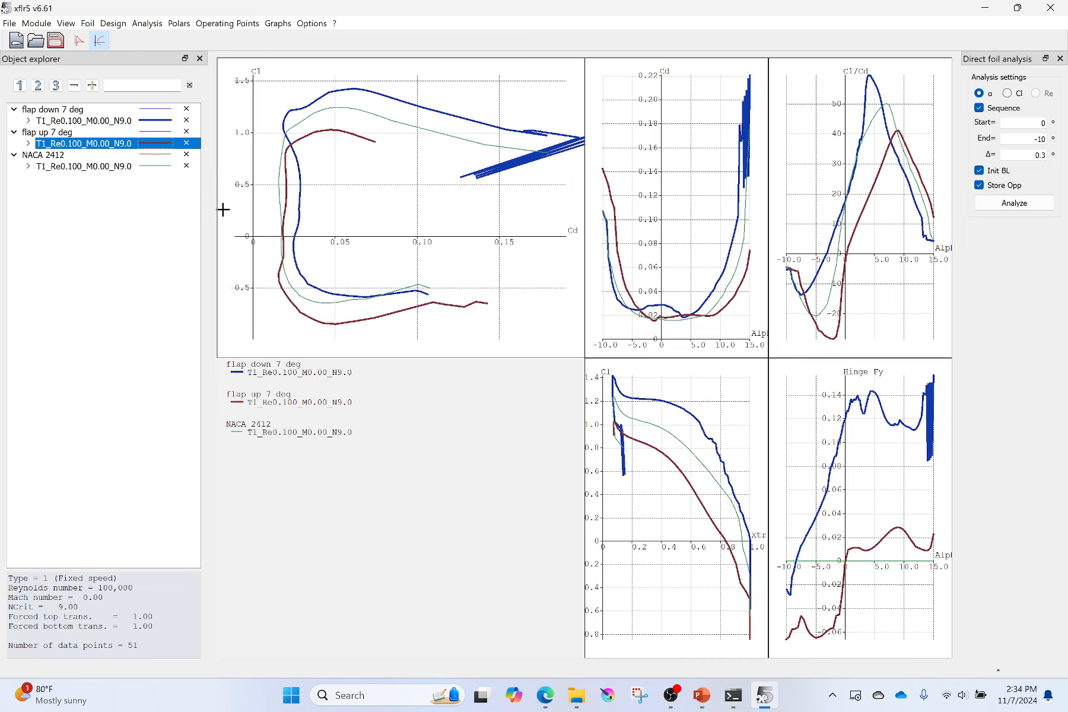
{"action": "right_click", "coordinate": [148, 166]}
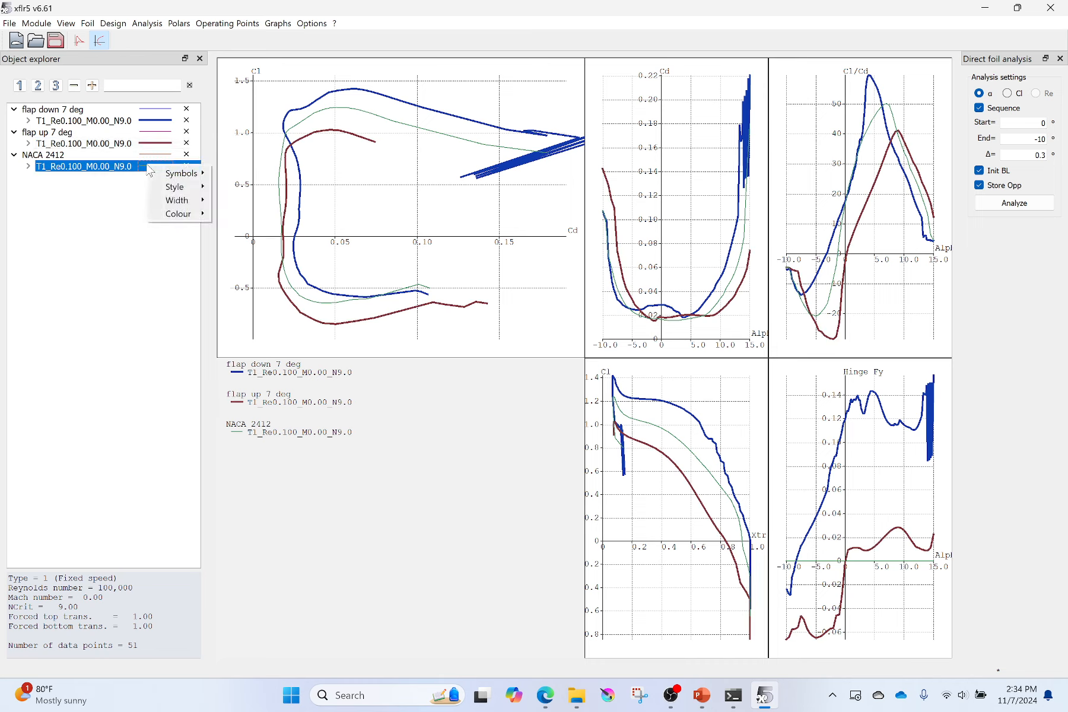
{"action": "mouse_move", "coordinate": [178, 200]}
{"action": "left_click", "coordinate": [230, 236]}
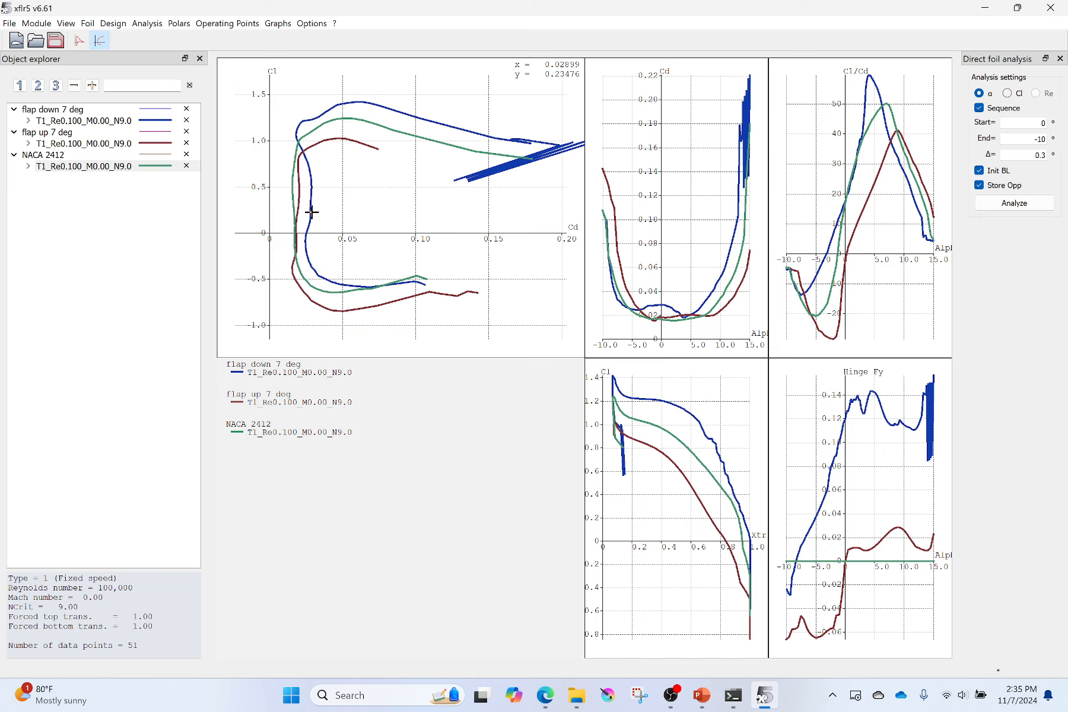
- Examine the Cl versus Cd, Cl/Cd versus alpha and Cd versus alpha graphs one at a time in the single-graph view
{"action": "key", "text": "1"}
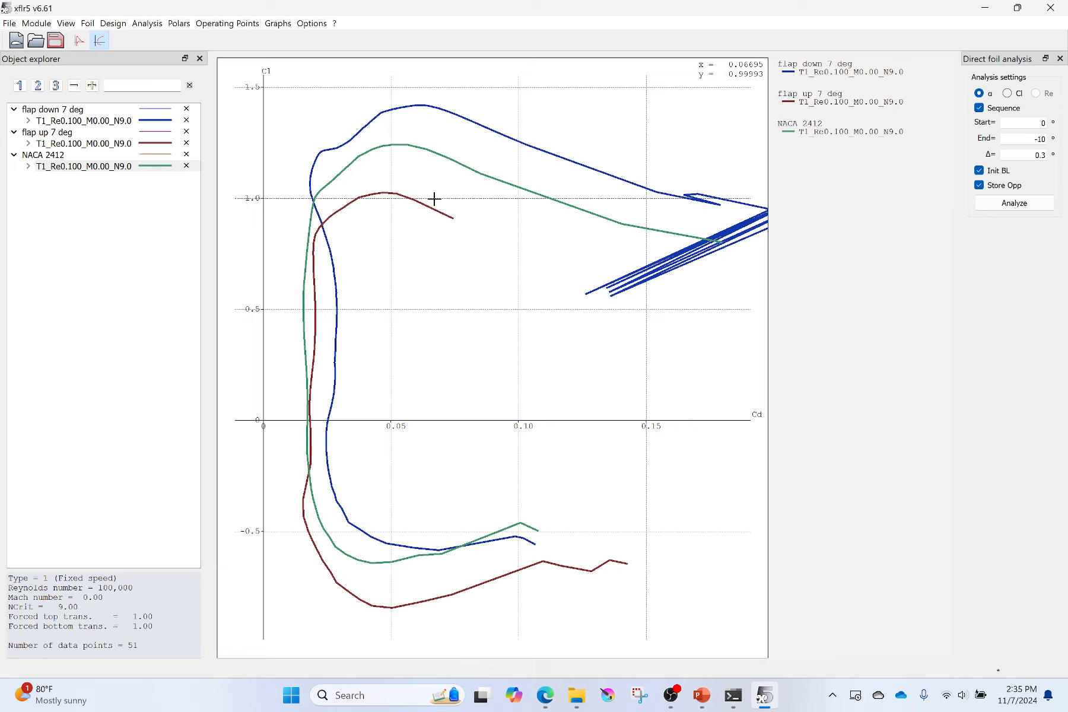
{"action": "key", "text": "a"}
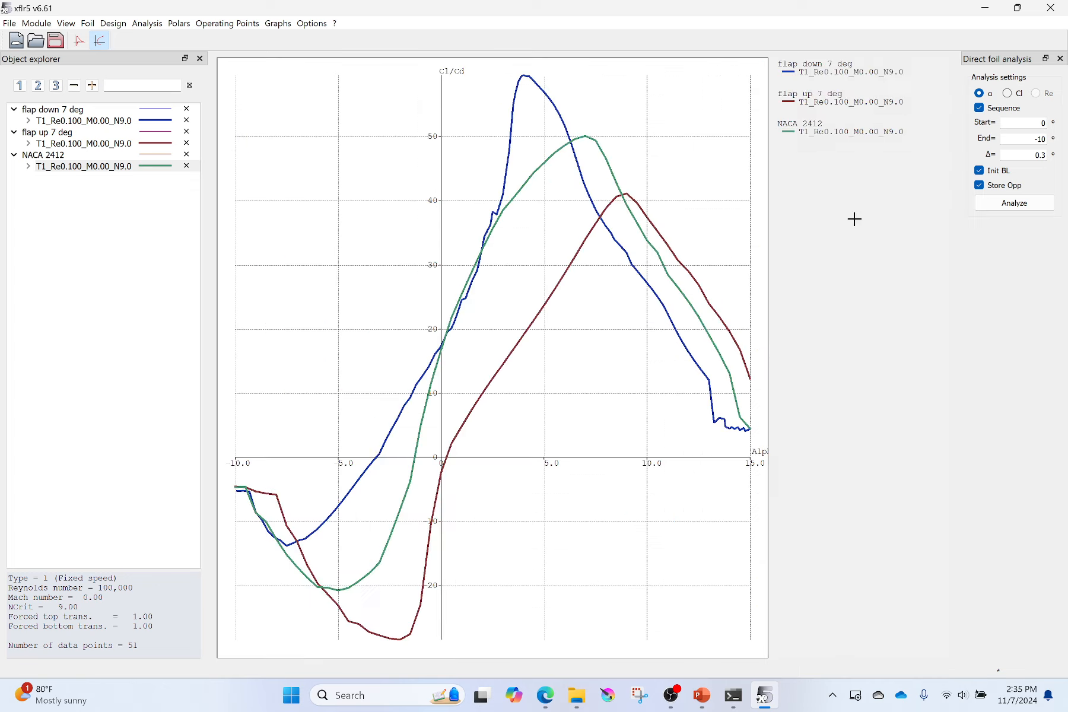
{"action": "double_click", "coordinate": [855, 219]}
{"action": "key", "text": "1"}
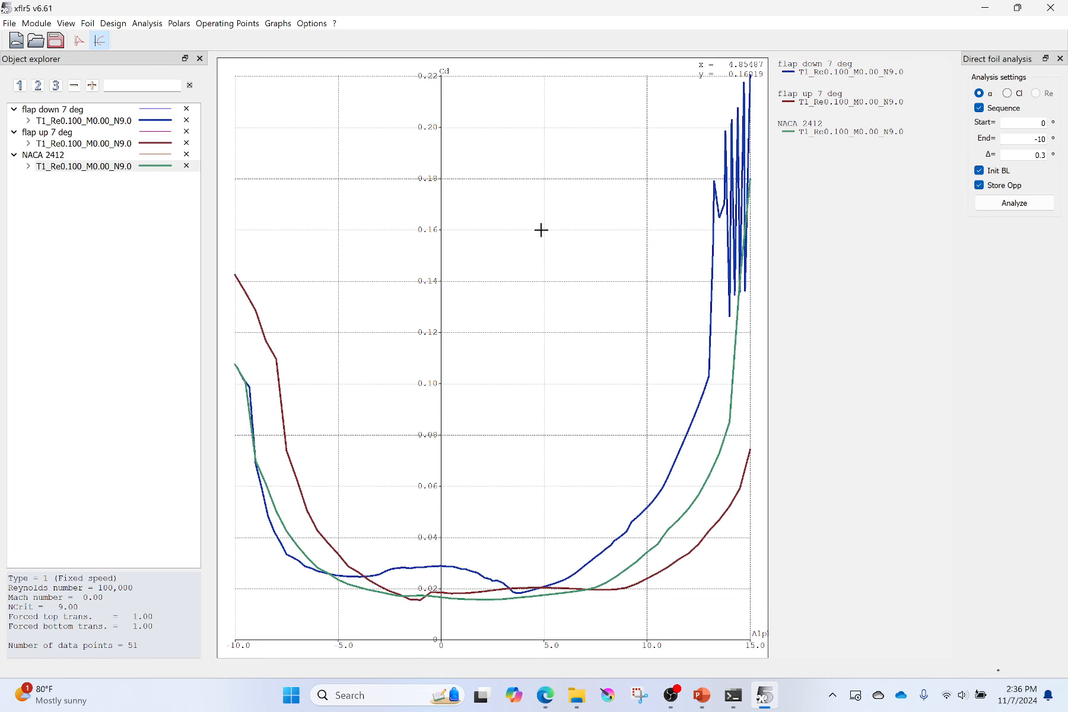